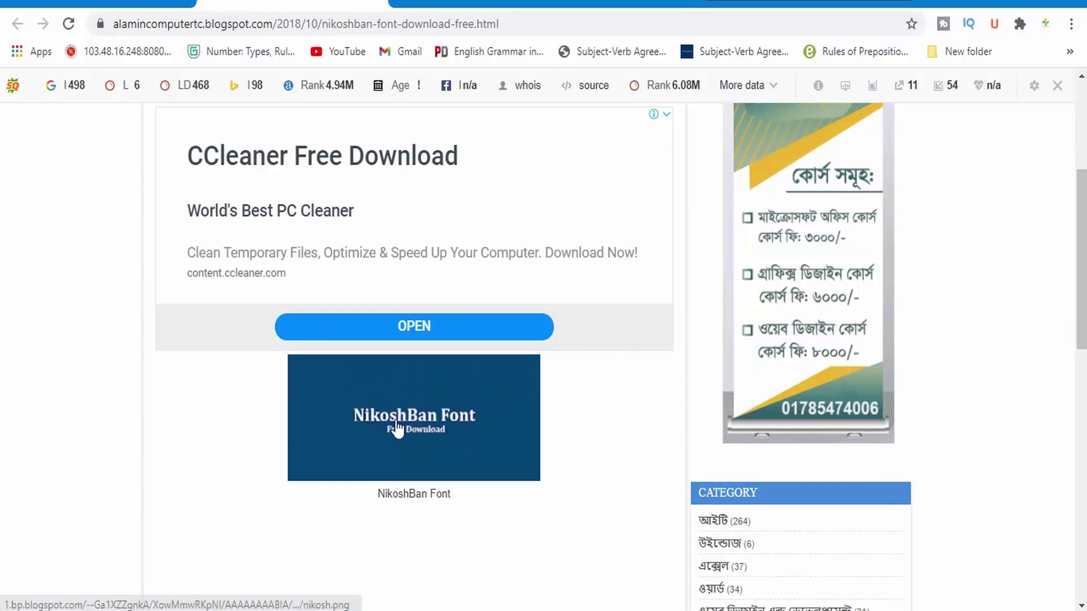
Download the NikoshBan font from the article page and install it, closing the font preview once installed
scroll(396, 425, down, 10)
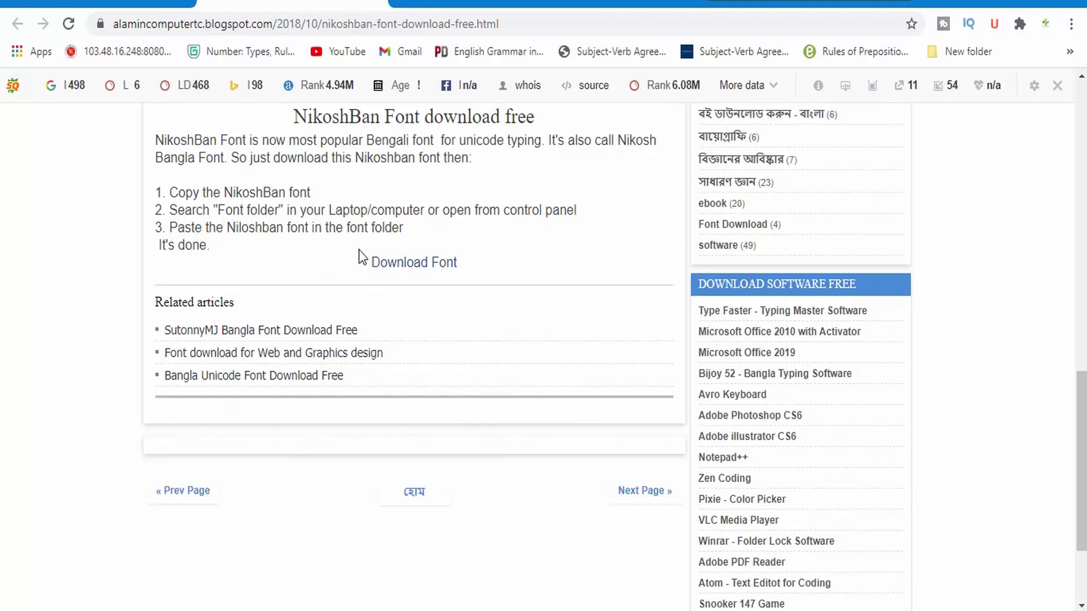
click(390, 266)
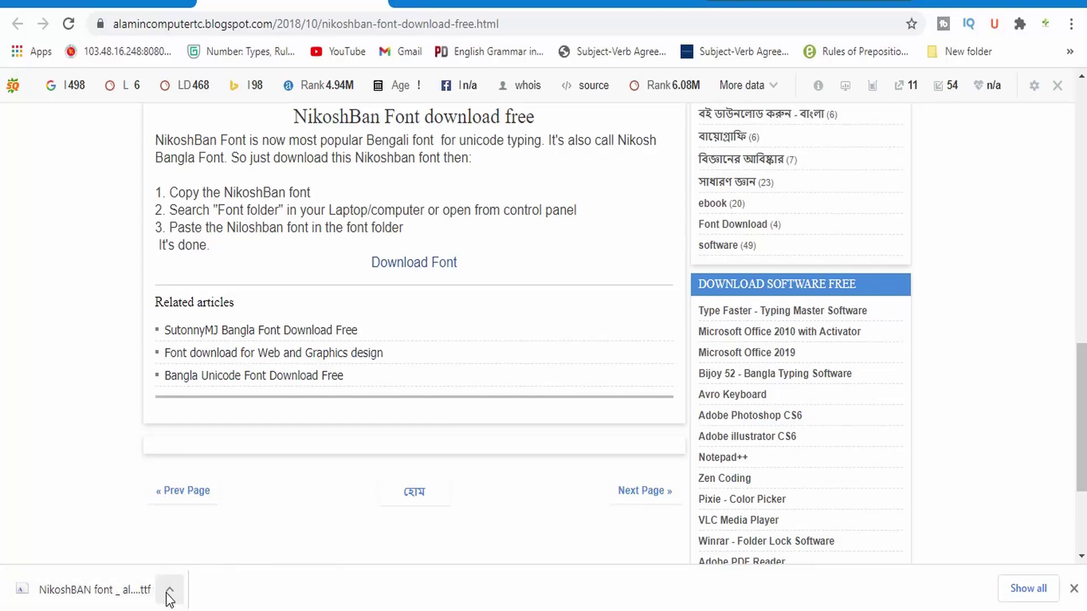
click(115, 592)
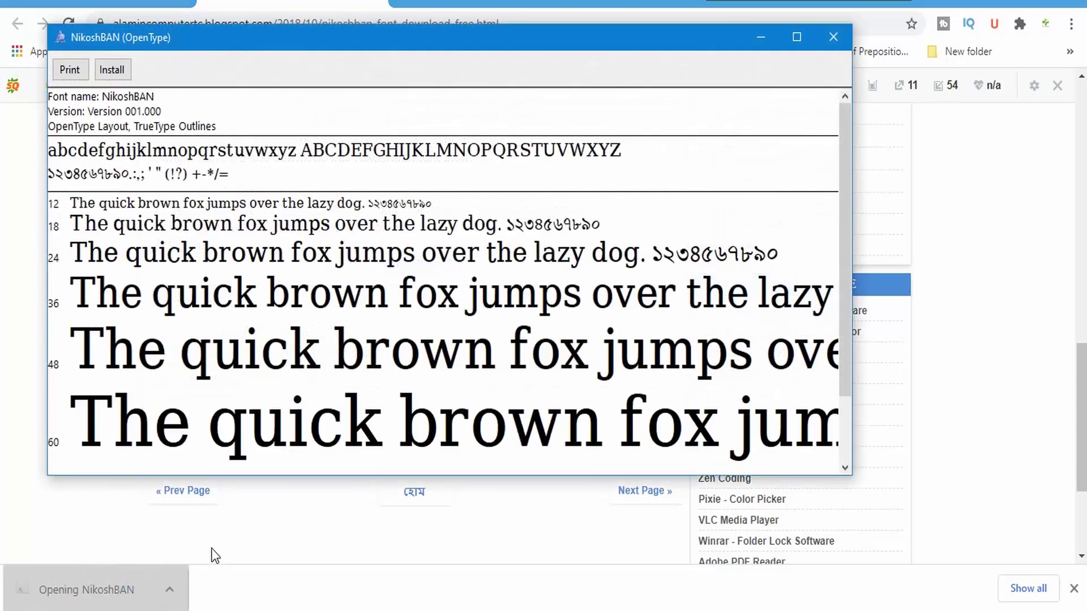
click(112, 69)
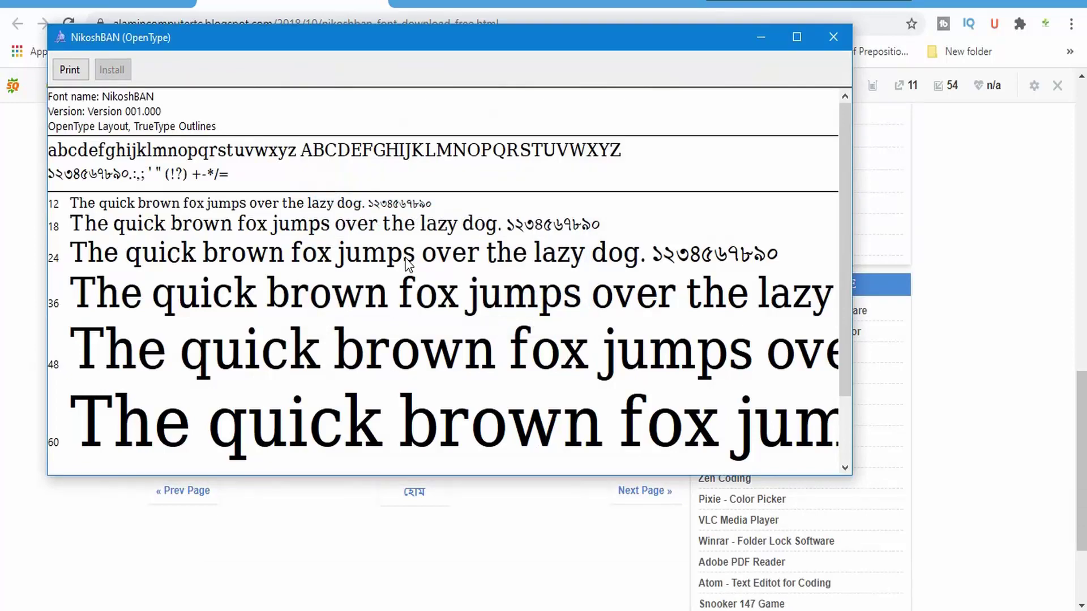
click(831, 41)
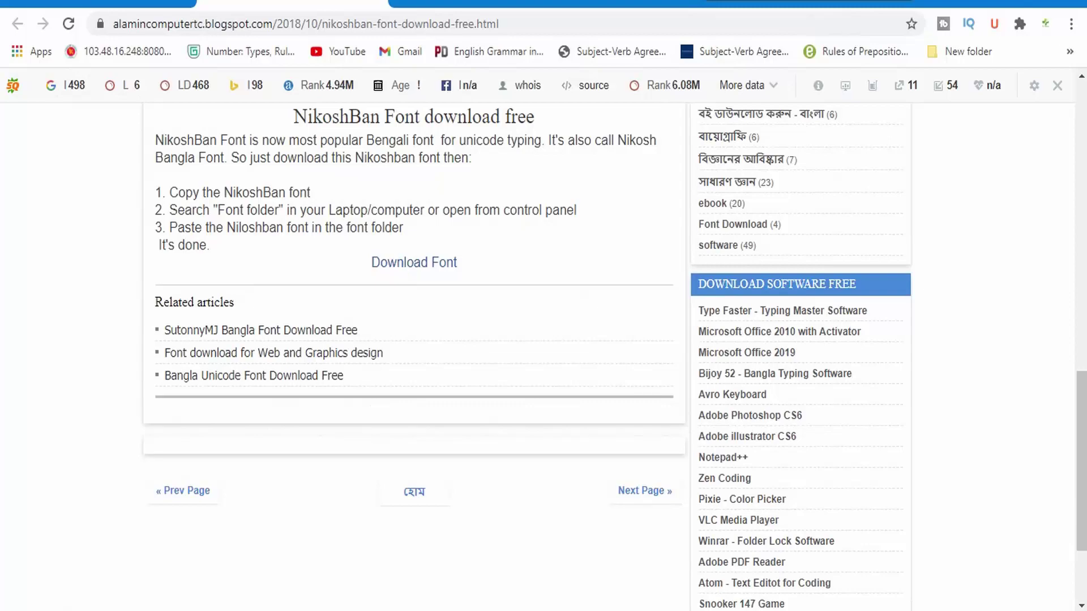
Switch to the desktop and open the "New Microsoft Word Document" file in Word
click(146, 610)
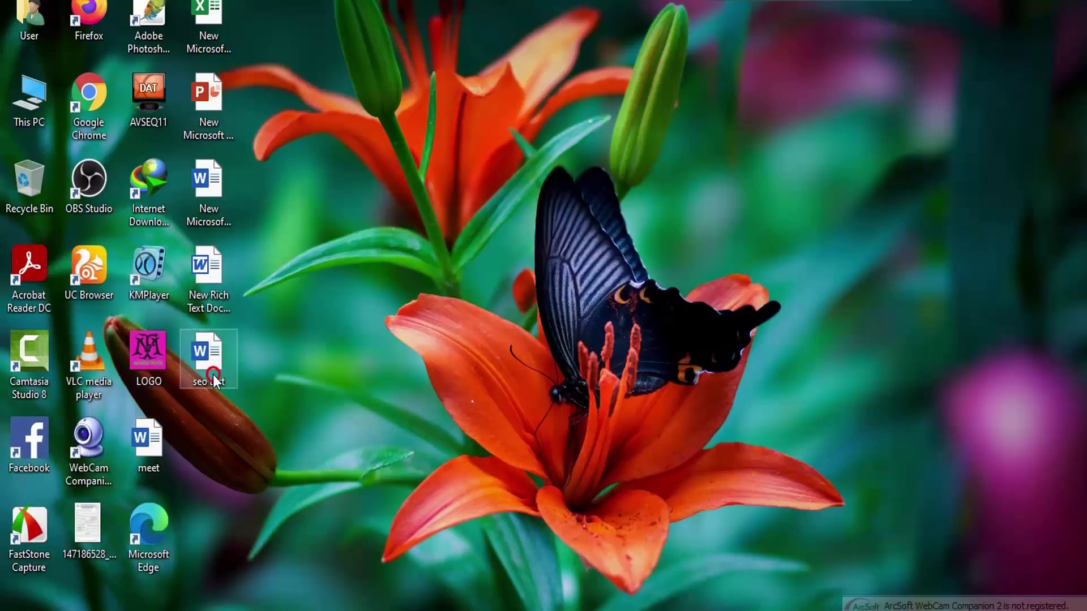
right_click(208, 195)
click(260, 183)
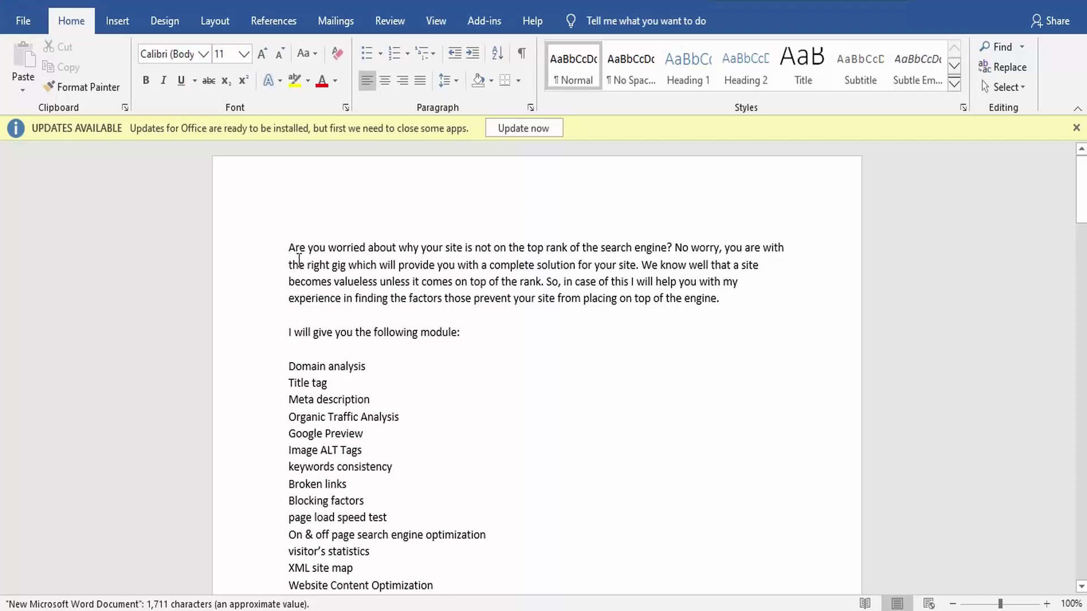
Insert two empty lines above the opening paragraph and place the cursor on the first one
key(Return)
key(Return)
key(Up)
key(Up)
click(299, 245)
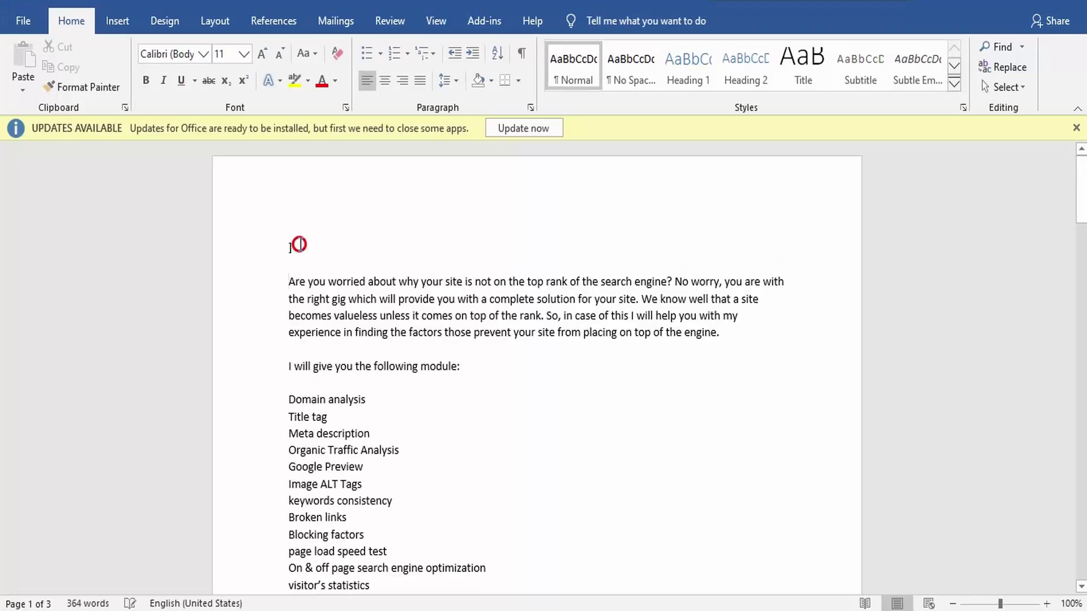
click(290, 244)
Set the font to NikoshBAN on the empty first line and enter "আমার সোনার বাংলা আমি তোমায় ভালোবাসি"
click(202, 54)
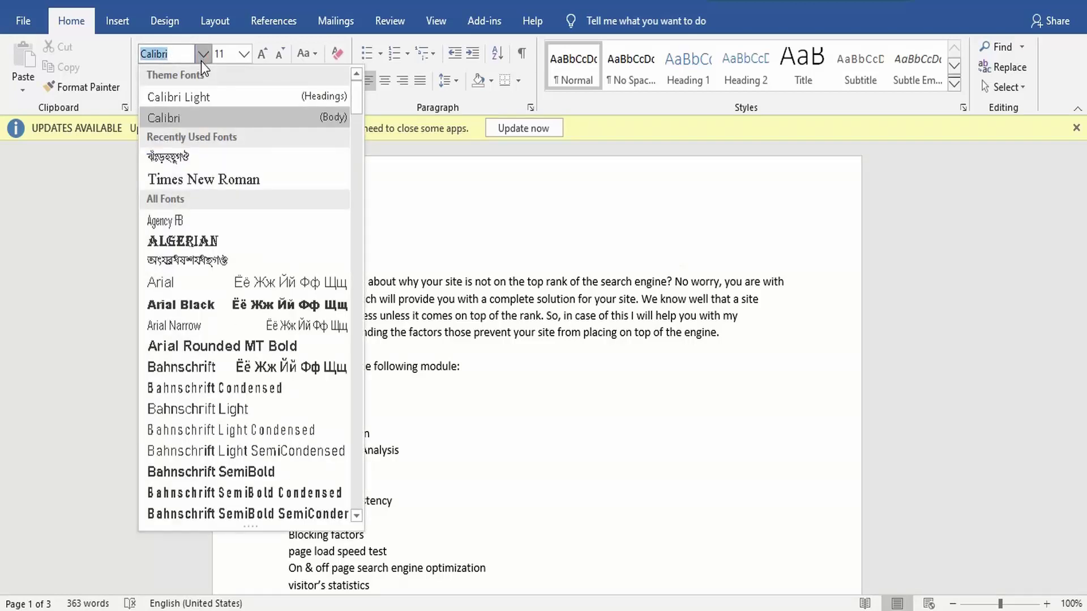
scroll(184, 247, down, 15)
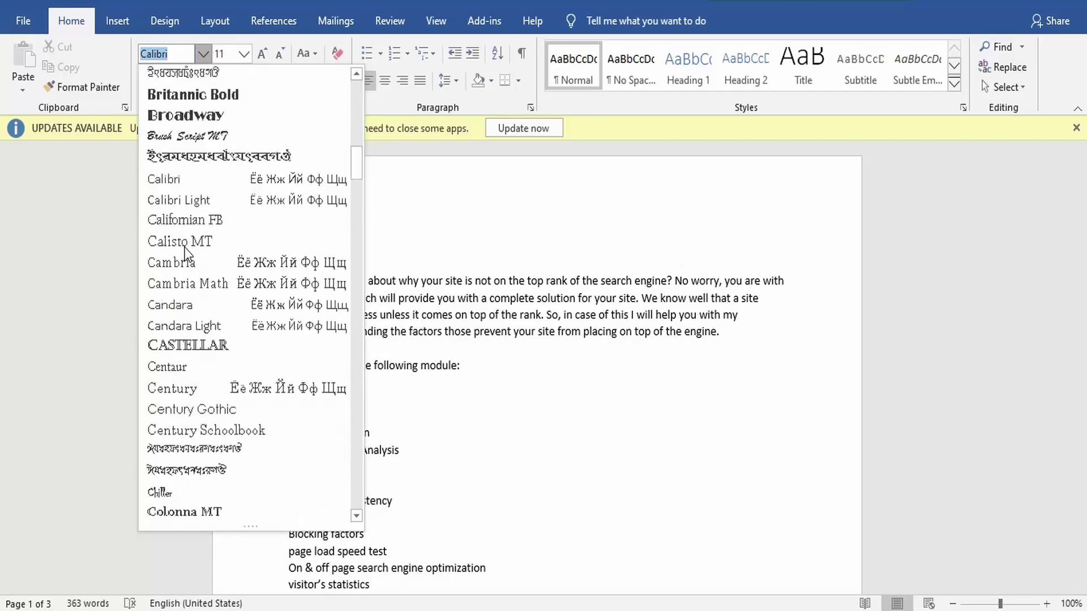
scroll(184, 247, down, 18)
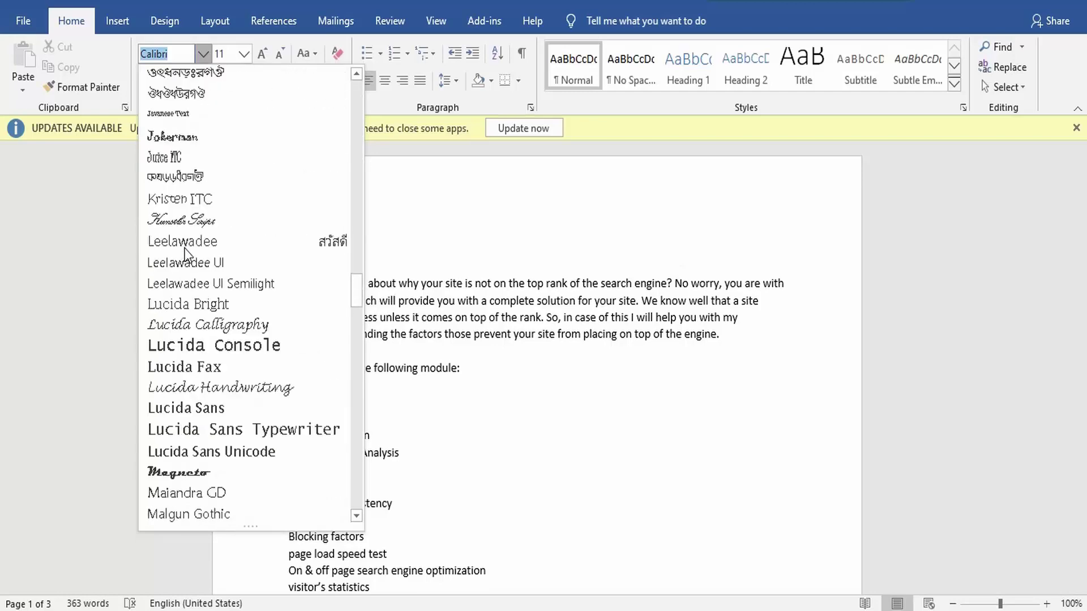
scroll(185, 249, down, 5)
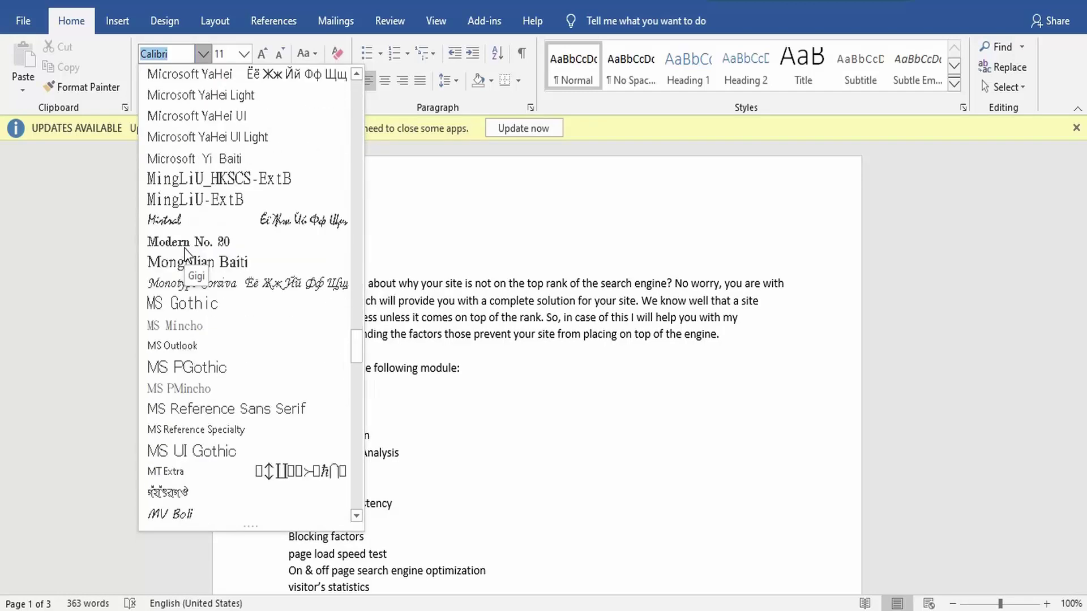
scroll(185, 250, down, 9)
scroll(184, 249, up, 2)
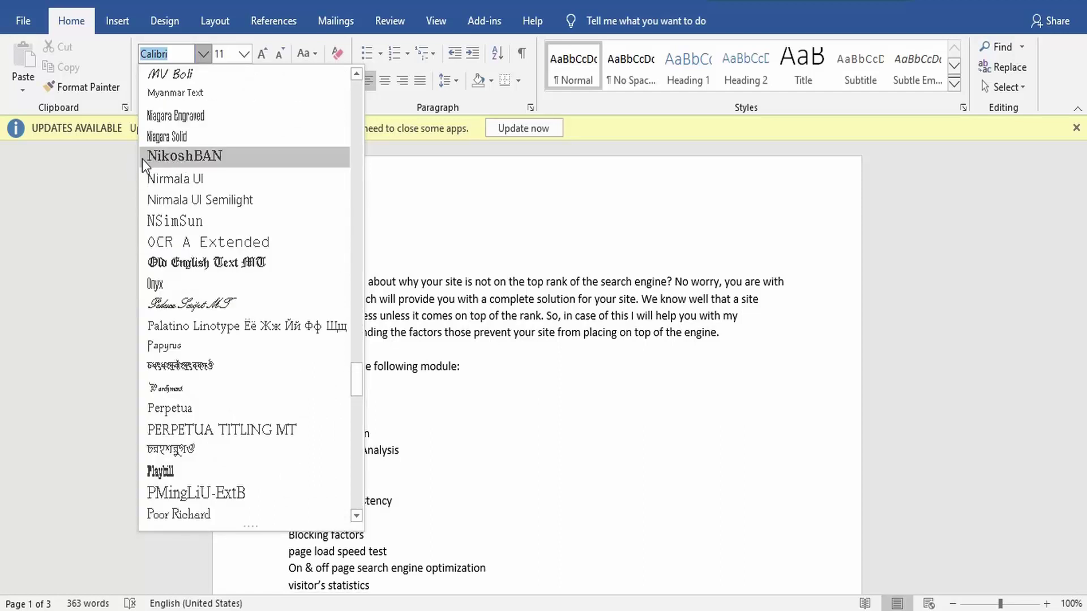
click(179, 156)
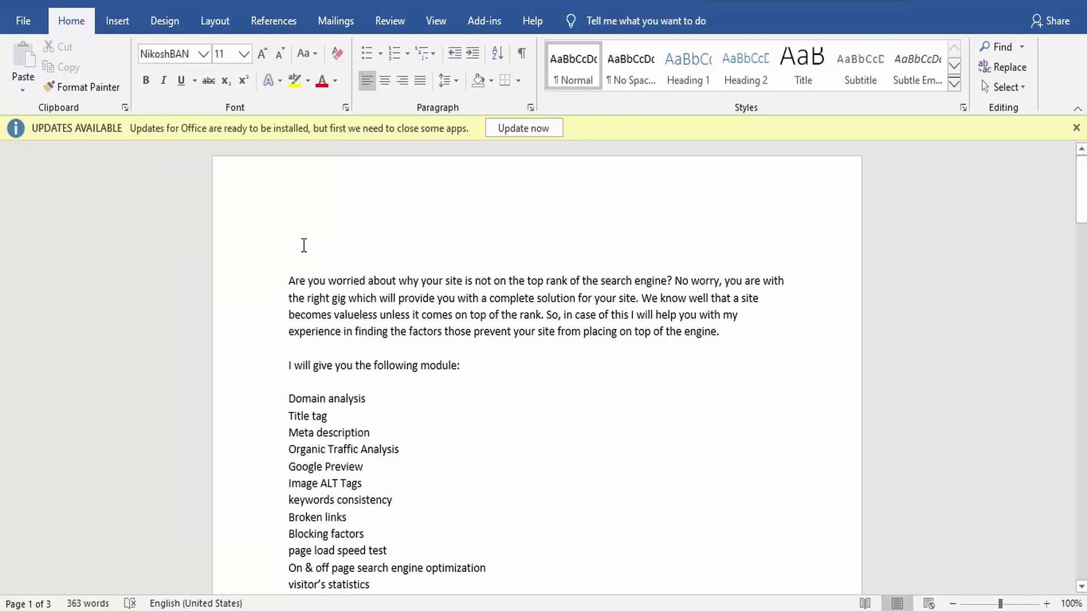
text(অ)
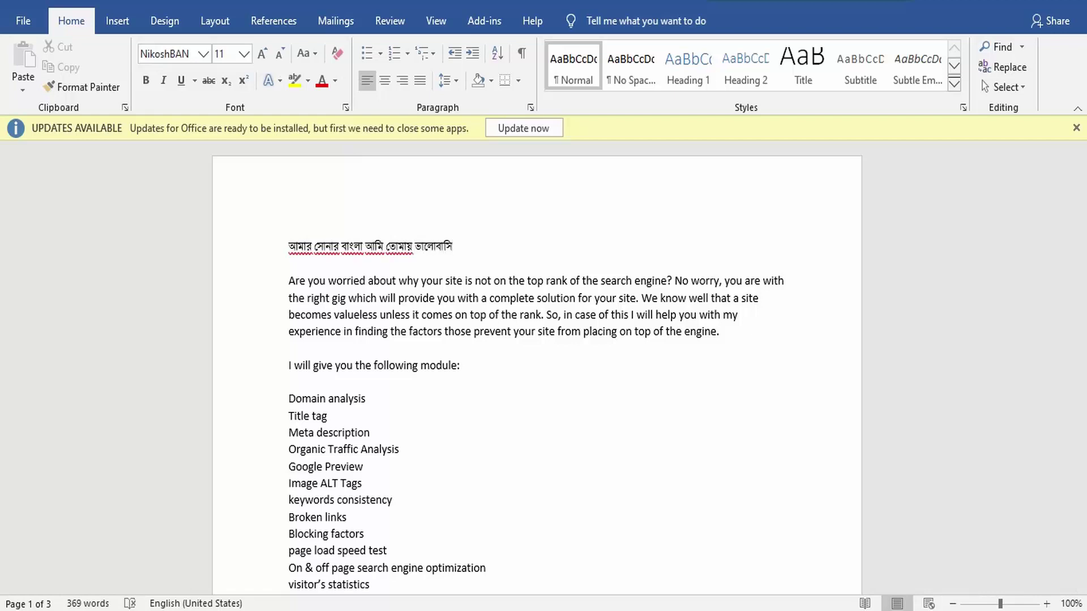
Enlarge the Bengali line at the start of the document to font size 28 and deselect it
drag(464, 243, 290, 246)
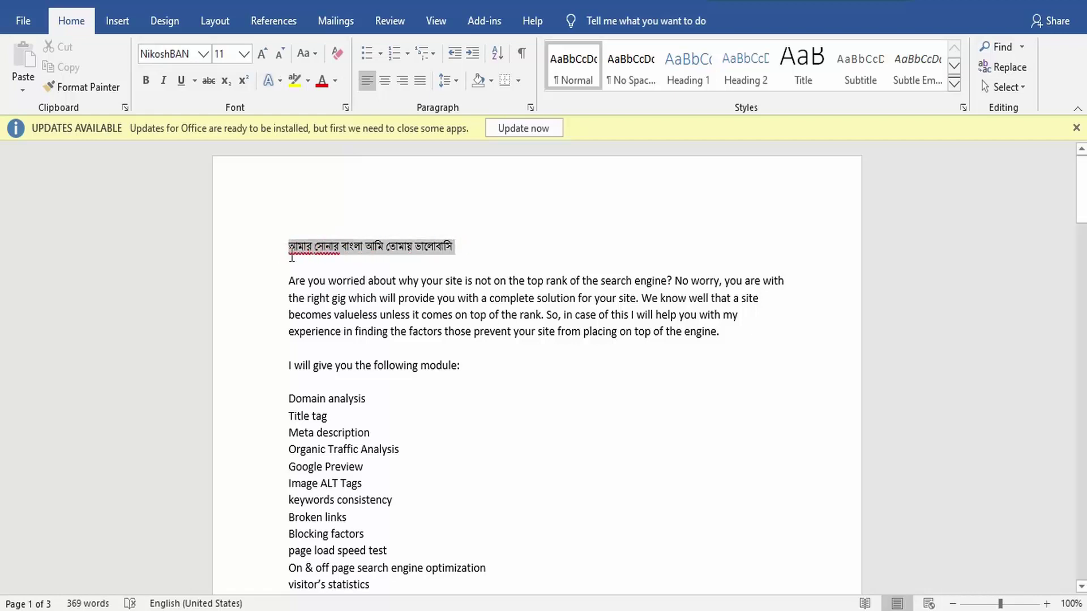
click(407, 203)
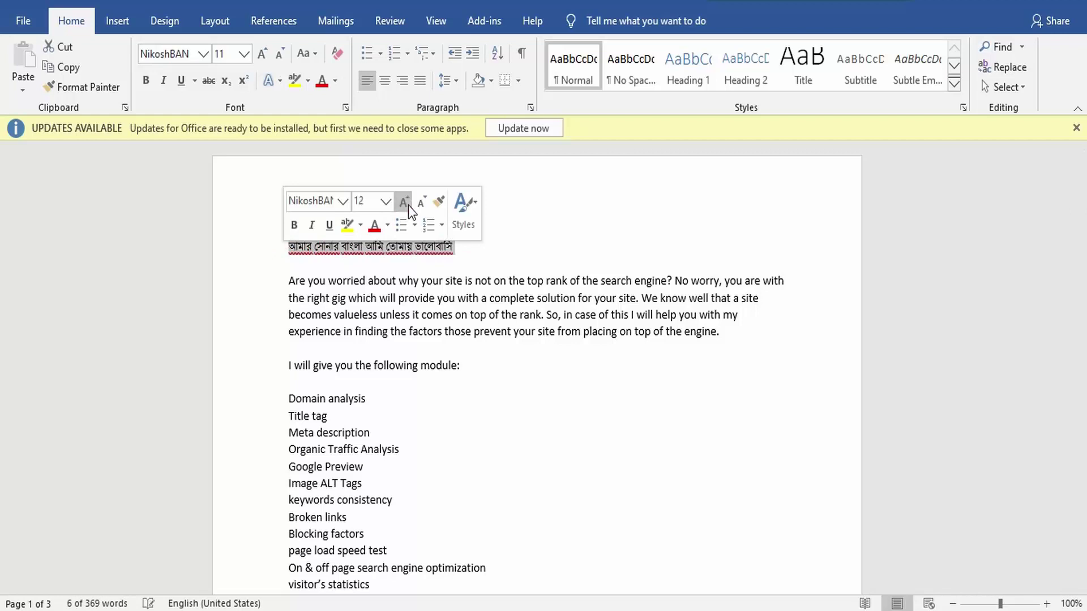
click(405, 202)
click(405, 202)
click(405, 202)
click(405, 202)
click(405, 202)
click(405, 202)
click(405, 202)
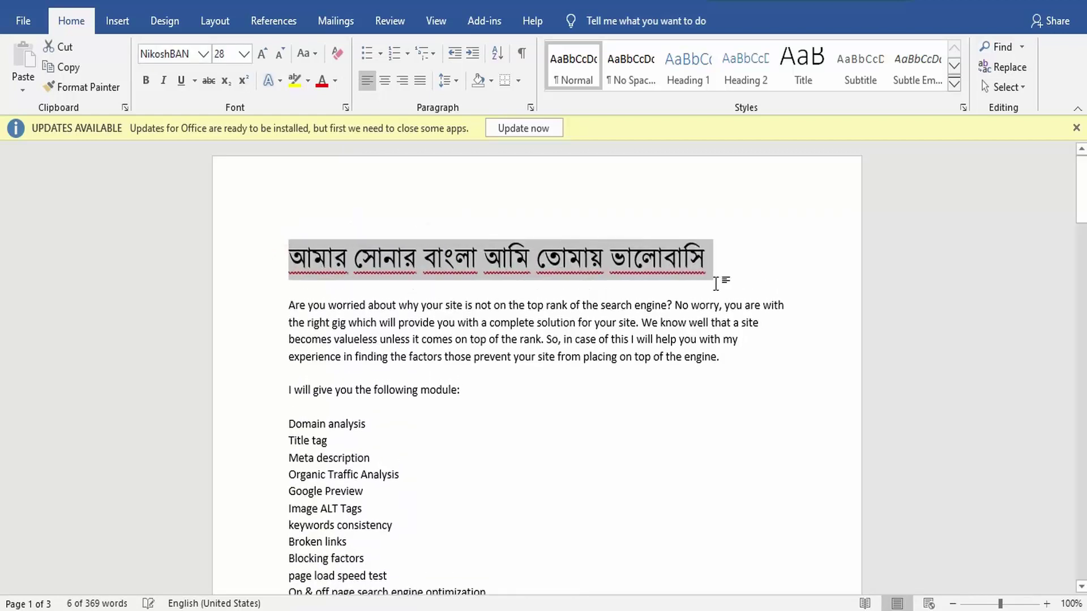
click(748, 284)
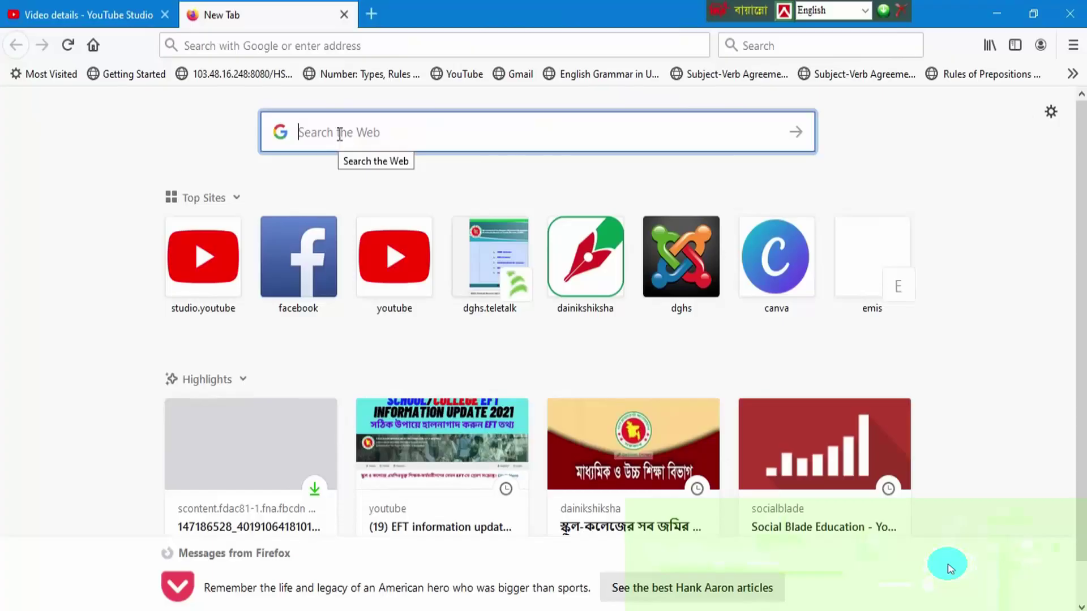
In a new Firefox tab, search Google for "avro keyboard download"
text(avro)
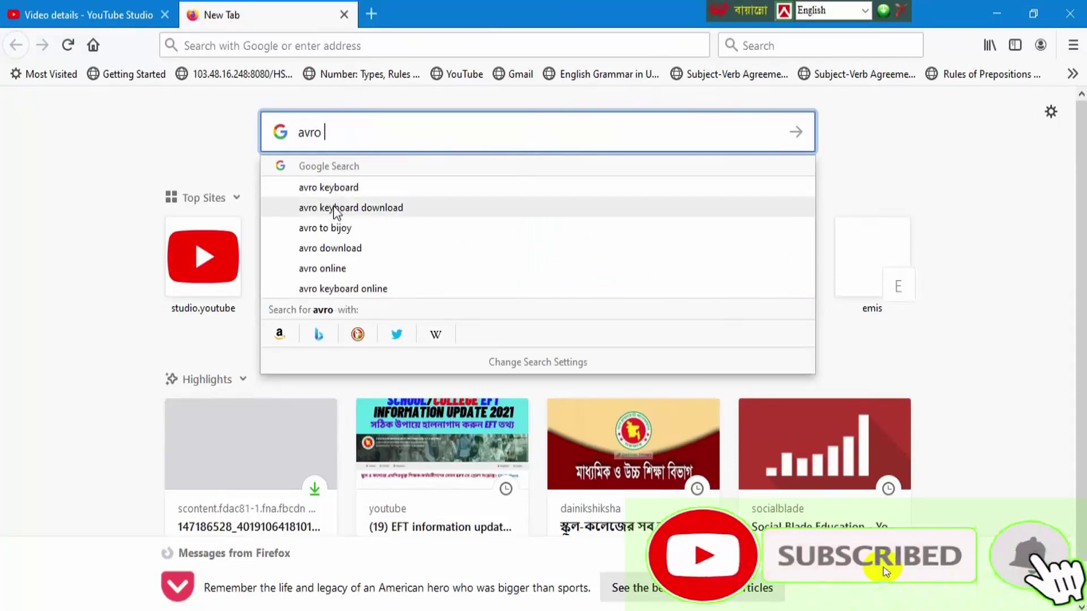
key(ctrl+plus)
key(ctrl+plus)
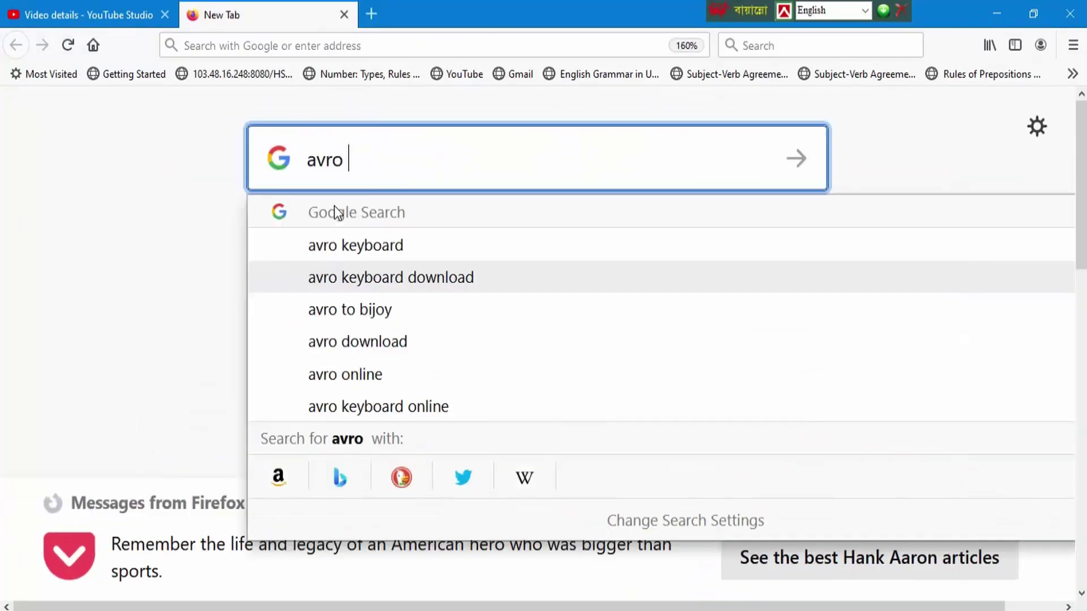
click(393, 283)
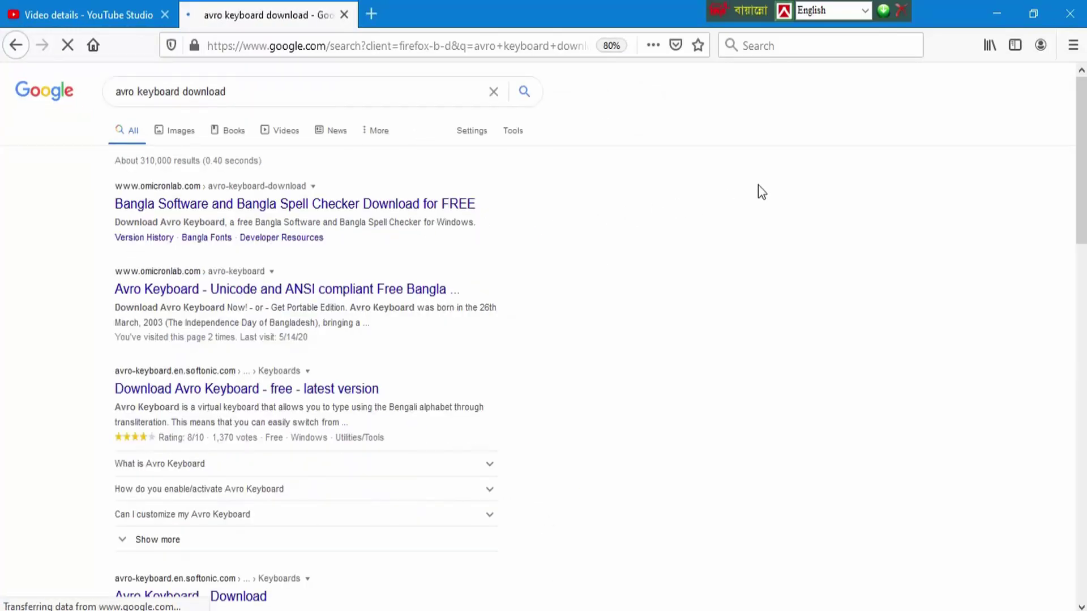
Open the Softonic search result titled "Avro Keyboard - Download"
key(ctrl+plus)
key(ctrl+plus)
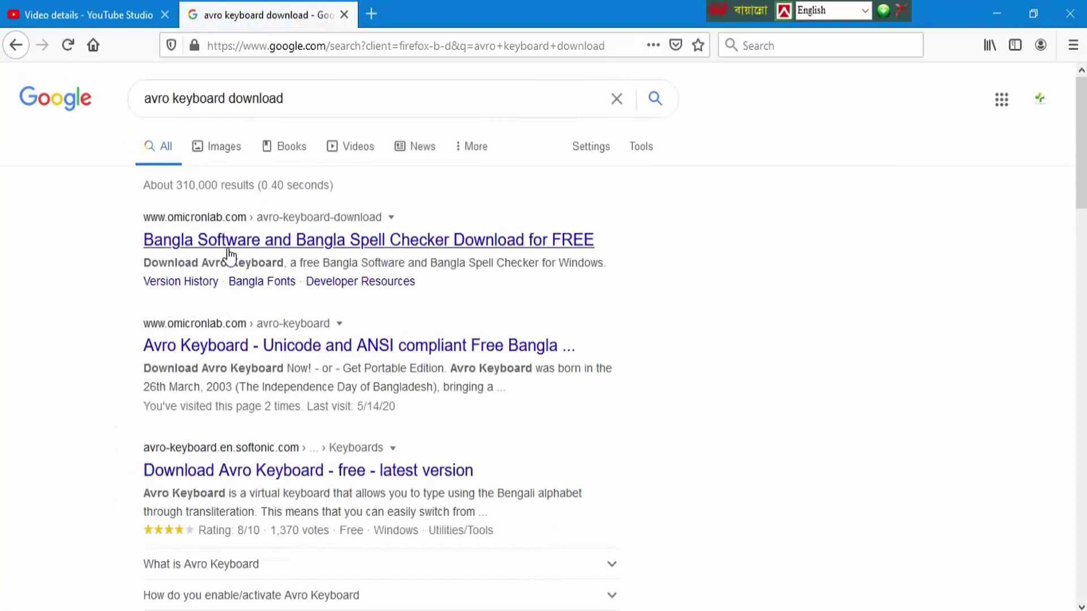
click(538, 242)
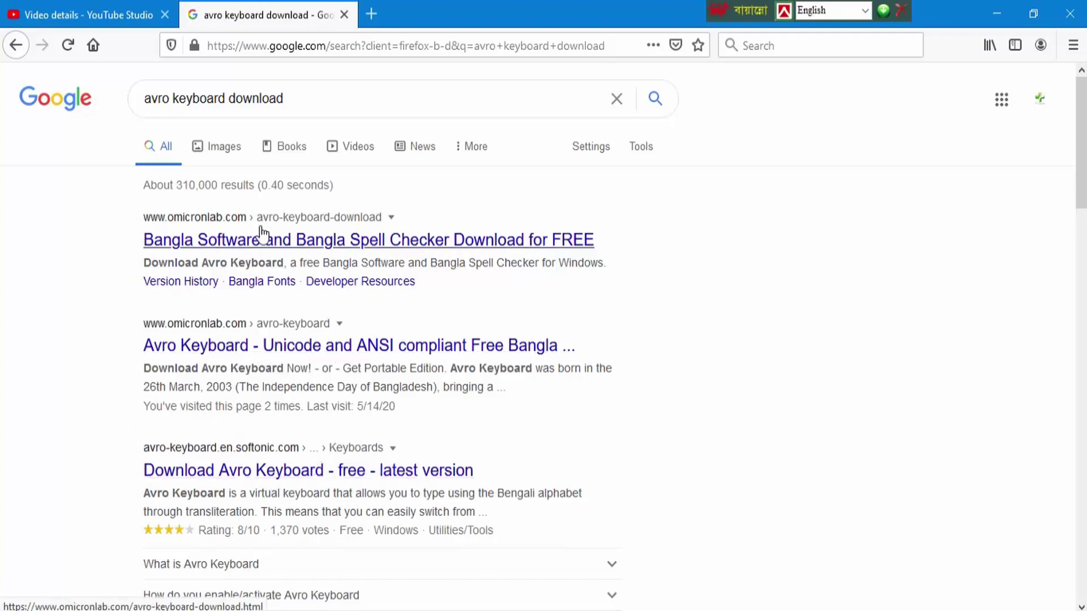
scroll(390, 306, down, 5)
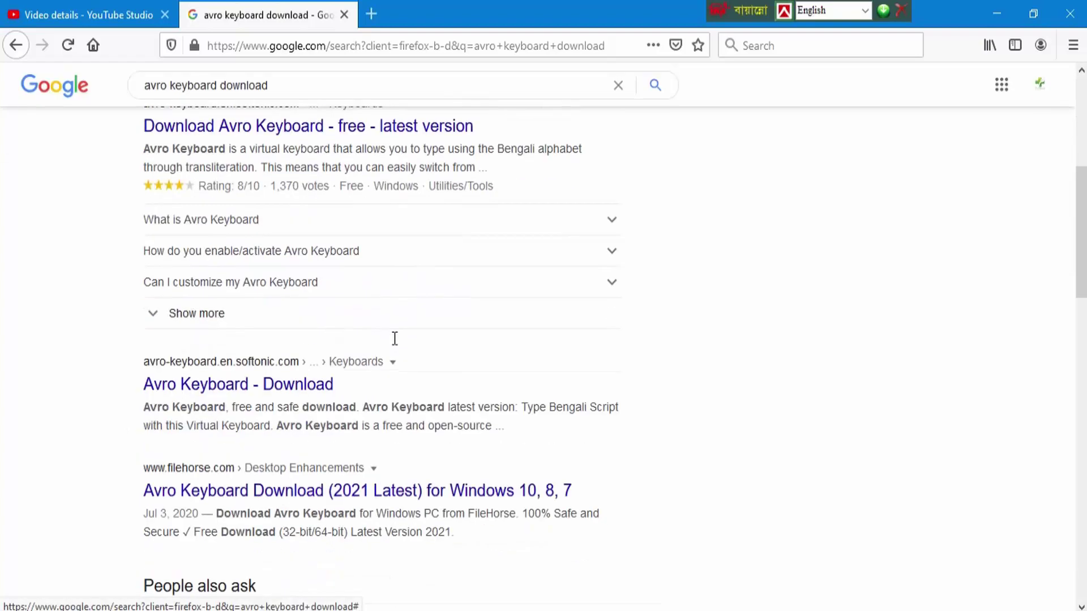
click(231, 389)
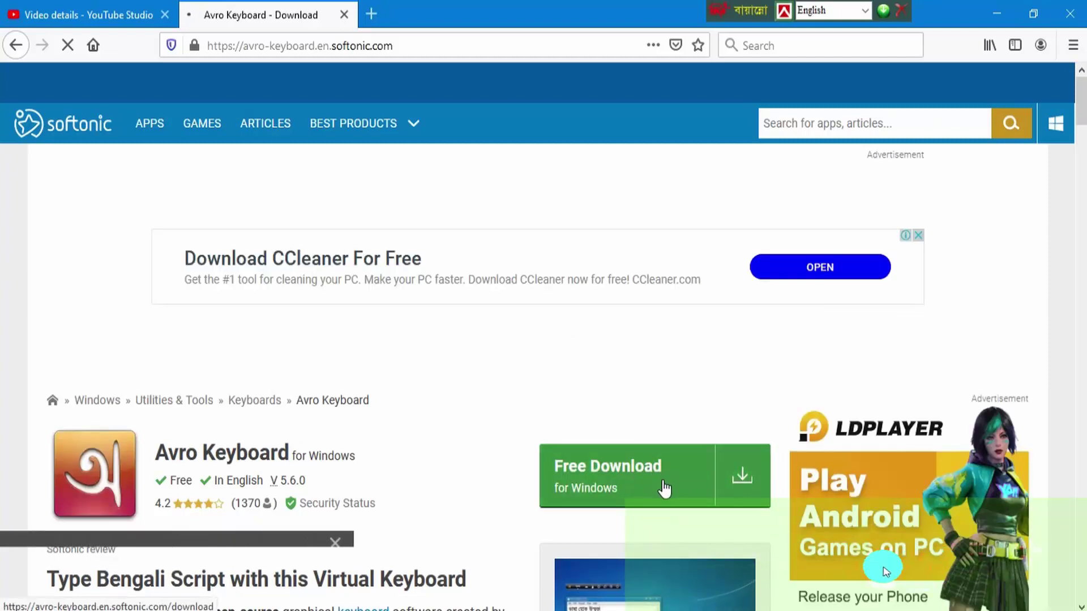
Download the free Avro Keyboard for Windows from Softonic, dismissing the Opera offer, and save setup_avrokeyboard_5.6.0.exe
click(586, 485)
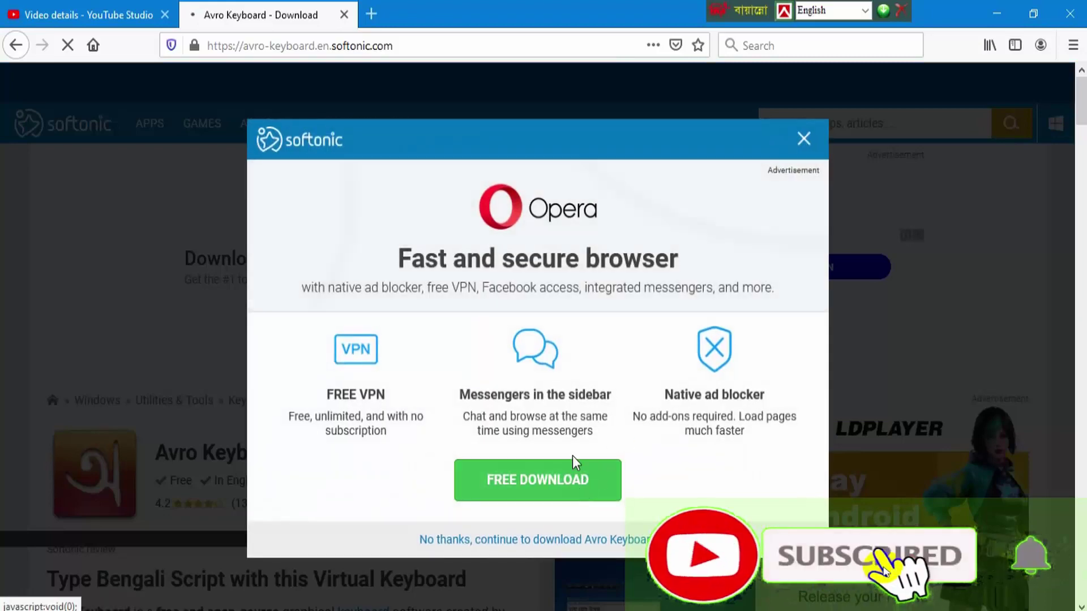
click(802, 139)
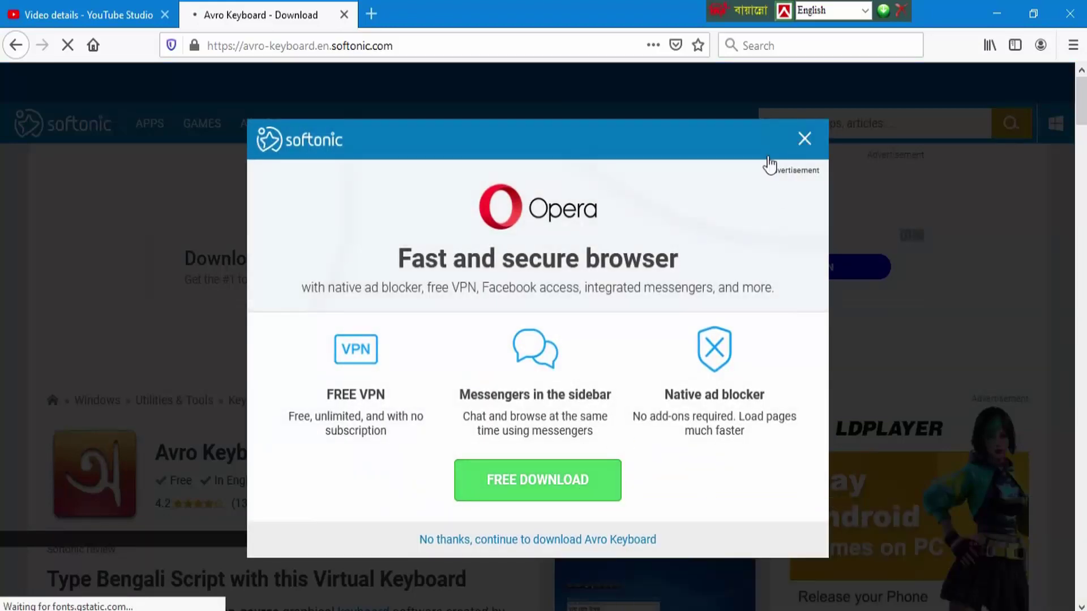
scroll(226, 429, down, 3)
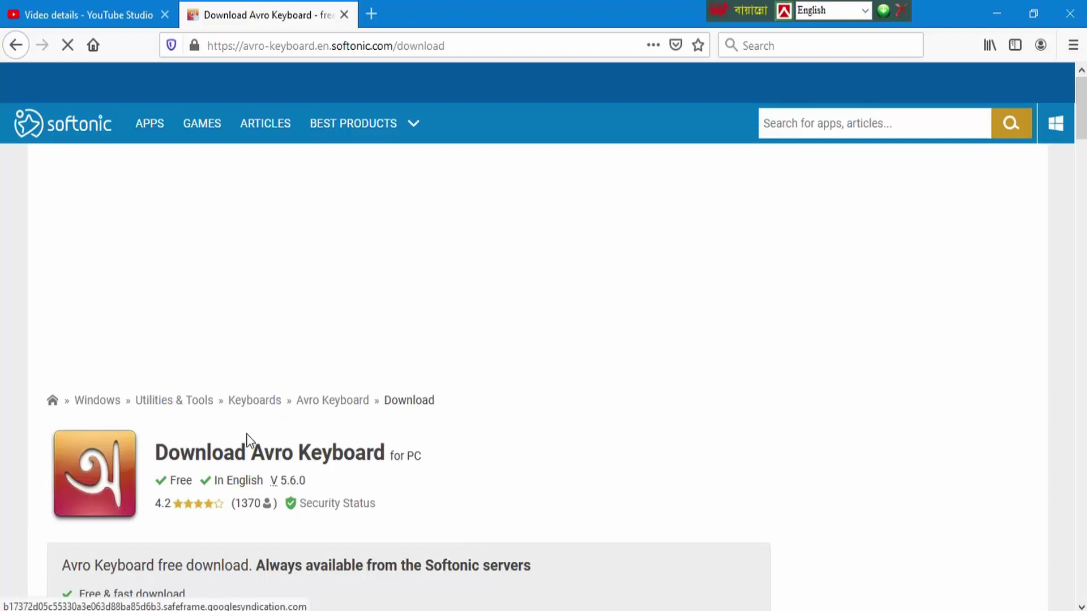
scroll(249, 443, down, 5)
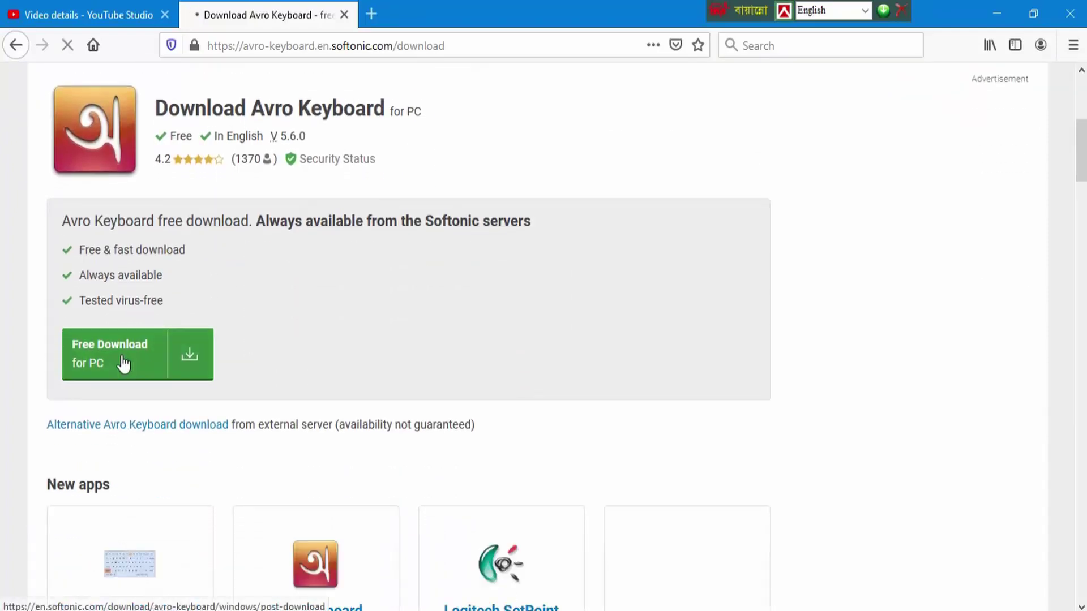
click(123, 363)
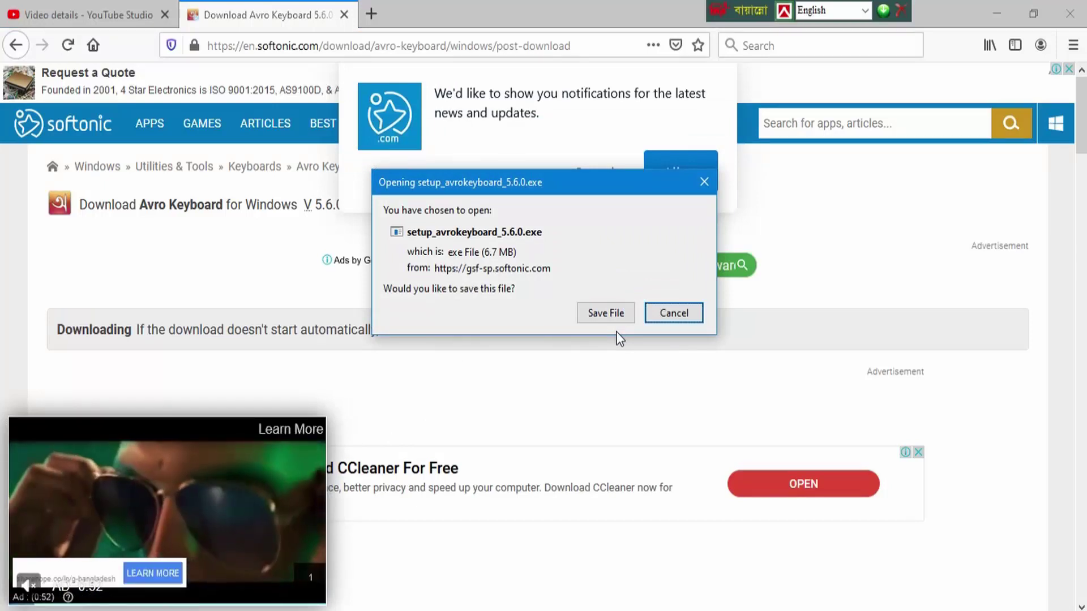
click(616, 313)
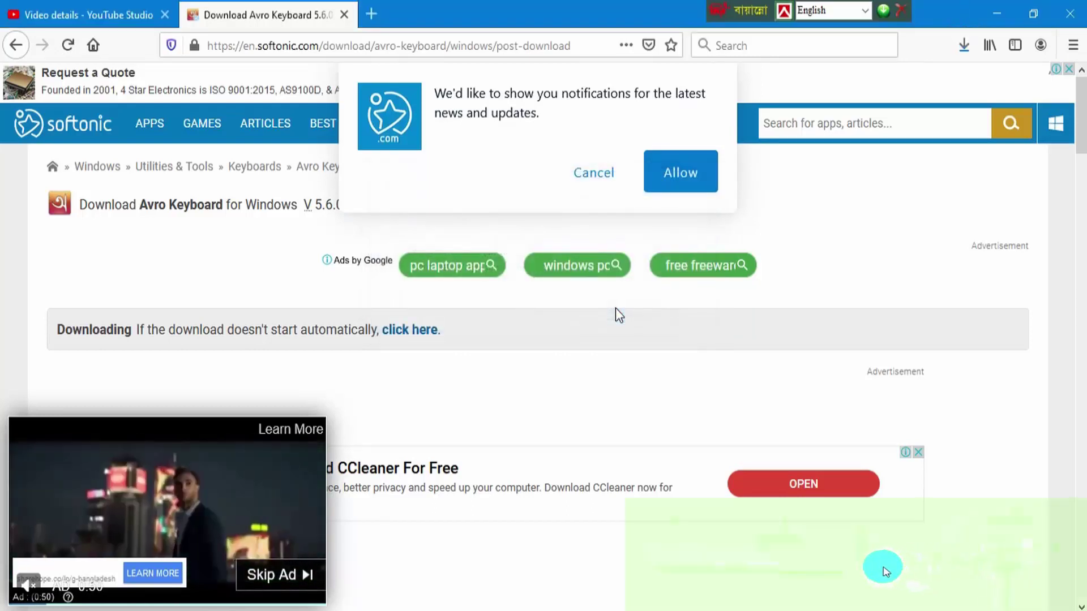
Show the downloaded setup_avrokeyboard_5.6.0 file in its containing folder and run it as administrator
click(963, 48)
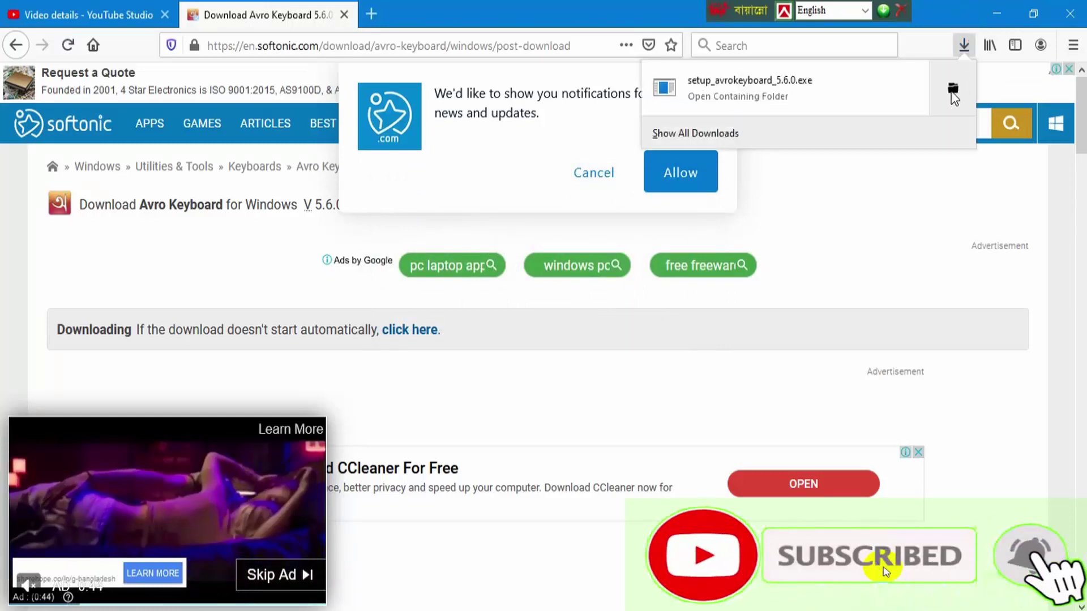
click(952, 93)
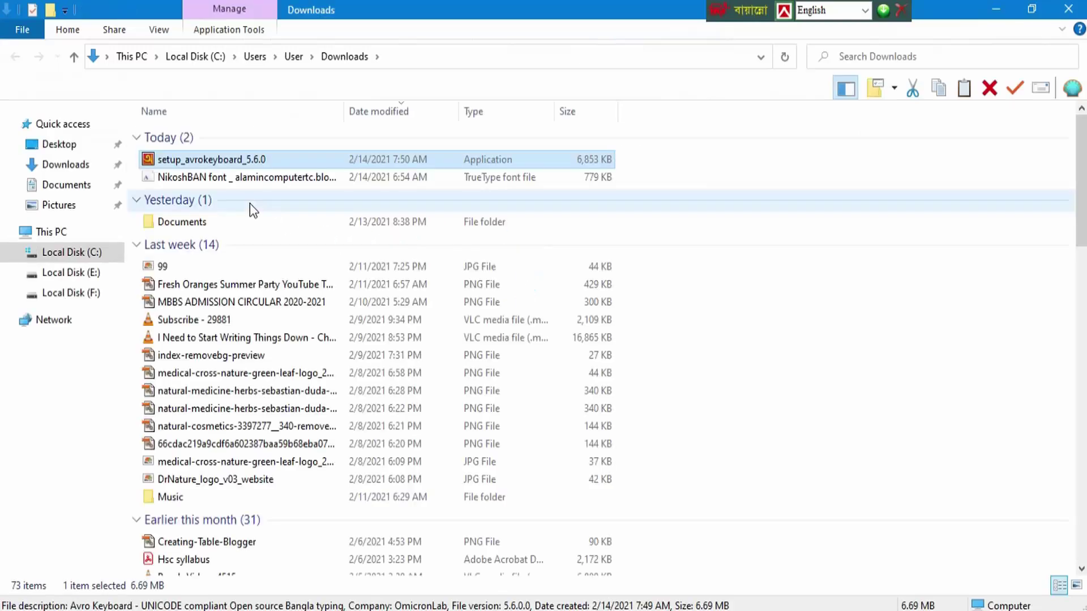
right_click(268, 160)
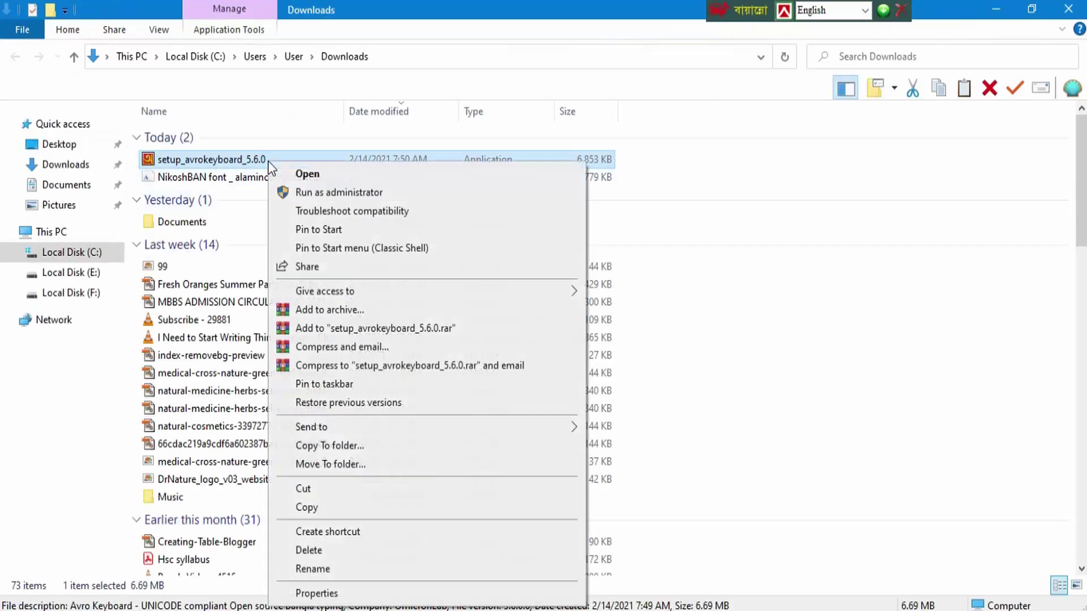
click(325, 192)
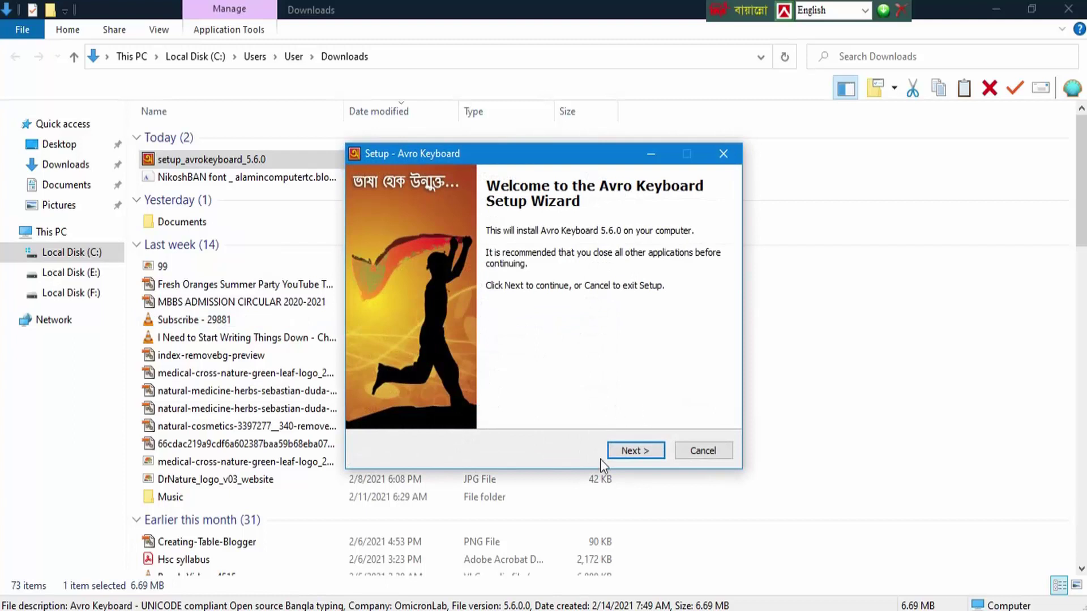
Install Avro Keyboard 5.6.0 by accepting the license agreement, keeping the default setup options, and finish the wizard
click(643, 457)
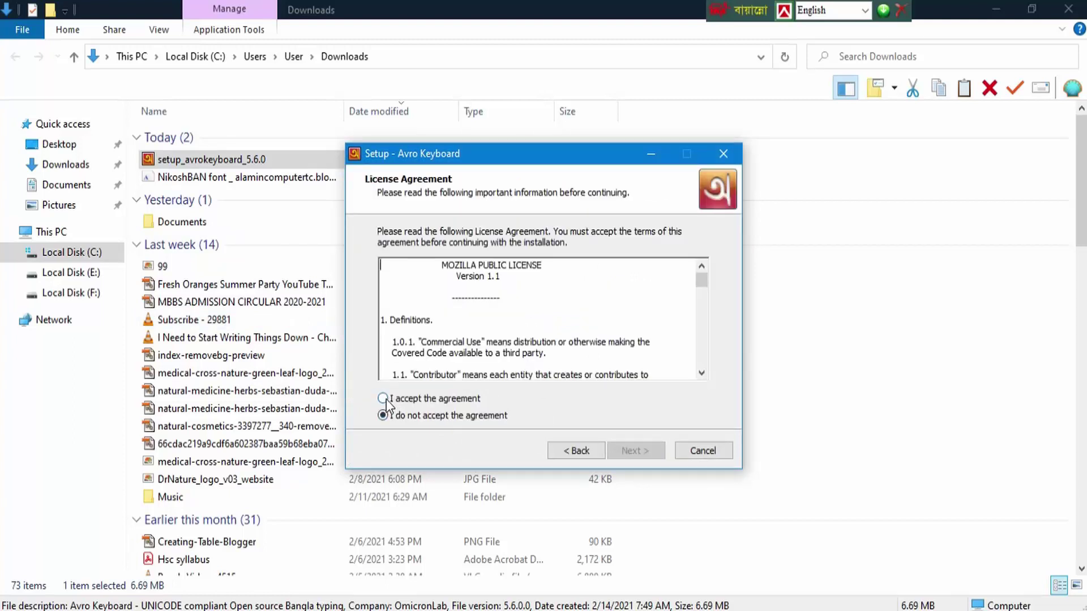
click(388, 400)
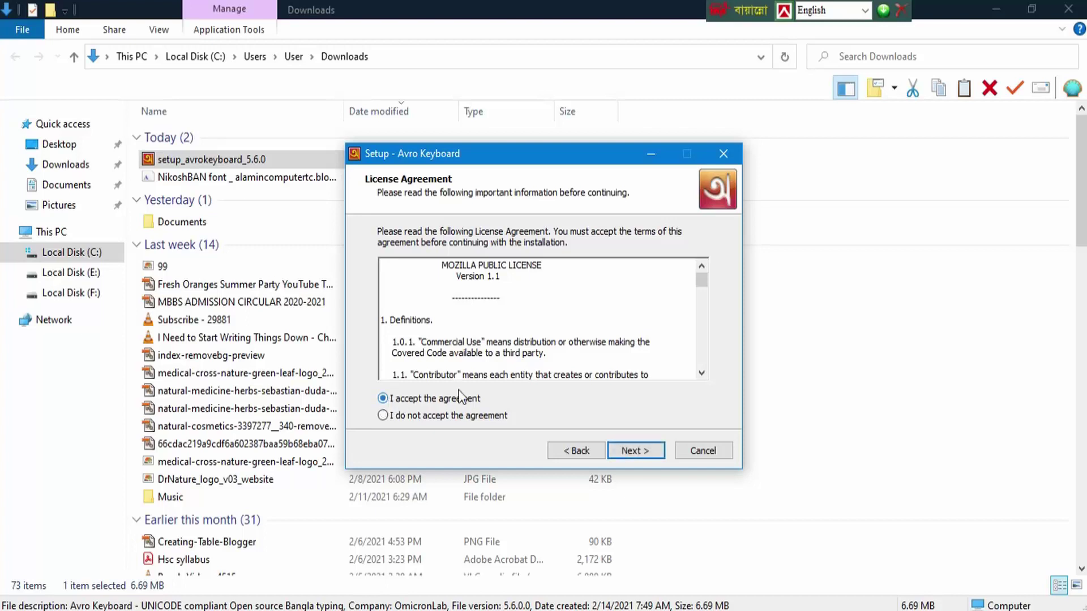
click(627, 452)
click(627, 452)
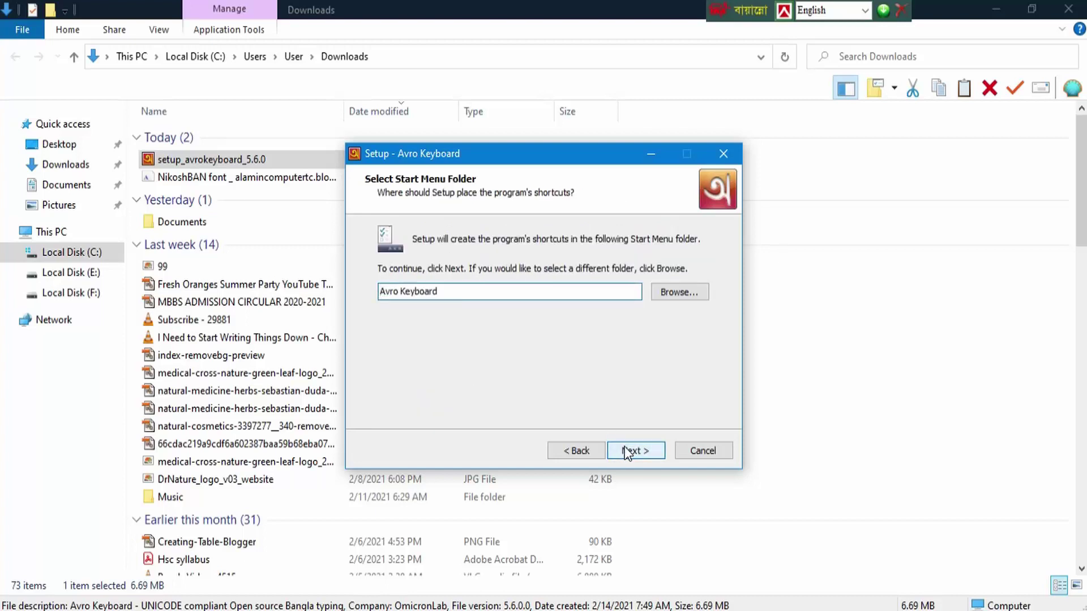
click(624, 450)
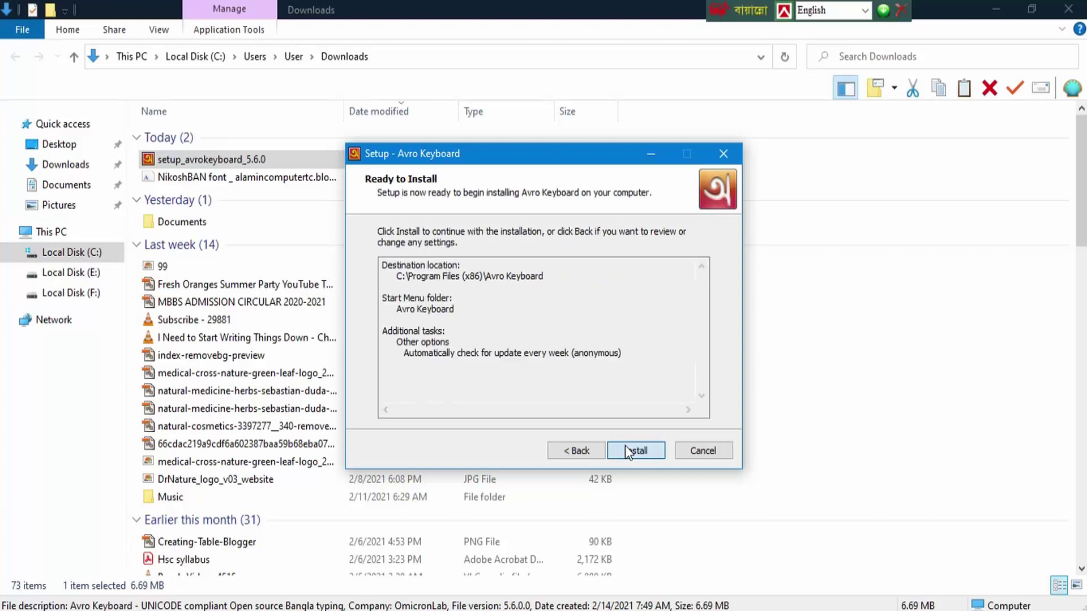
click(625, 450)
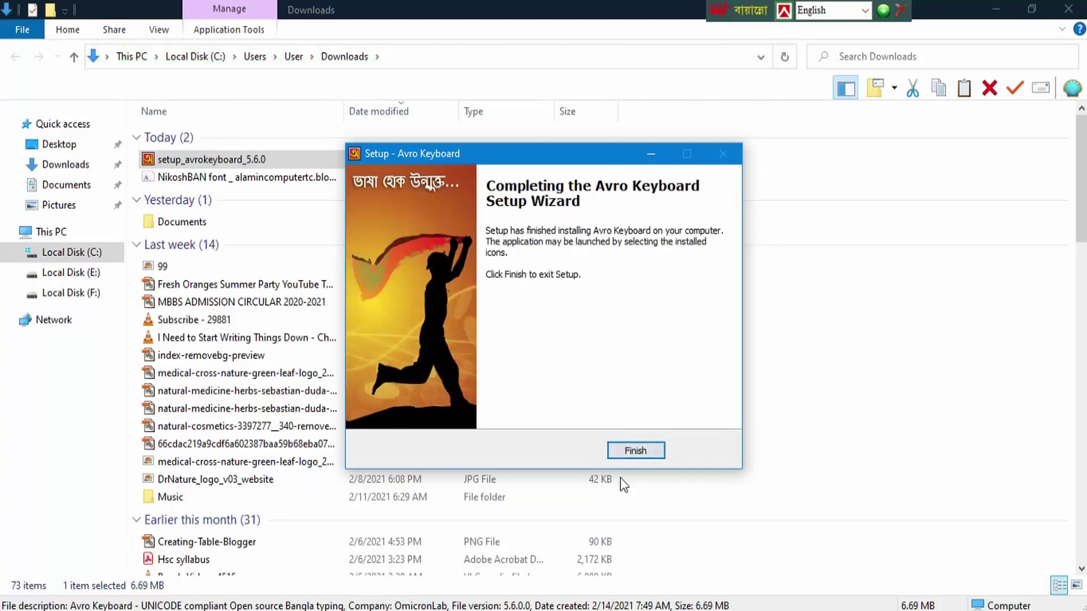
click(626, 451)
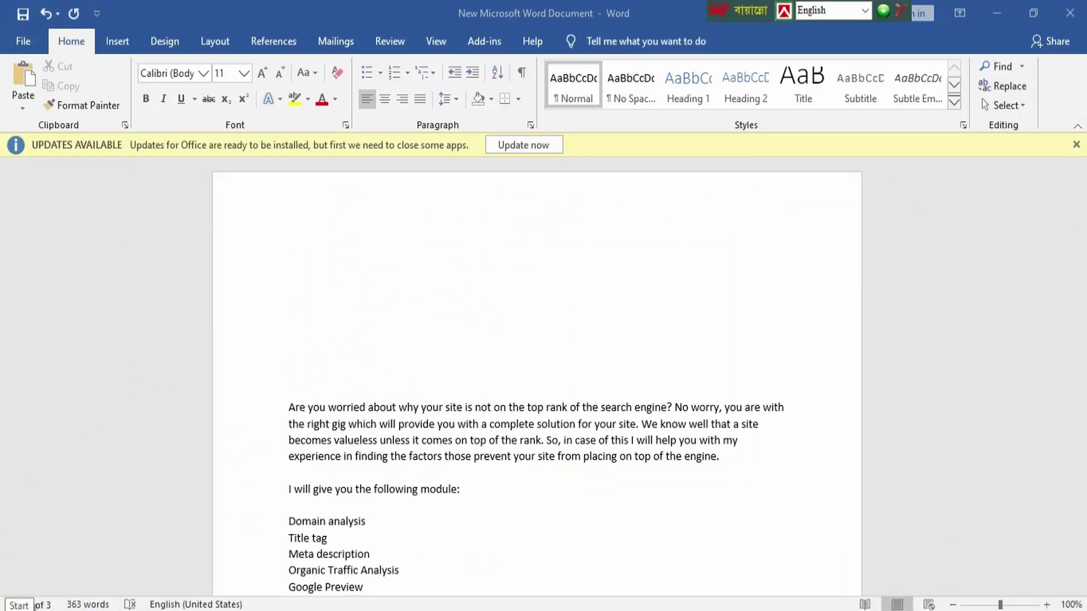
Launch the newly installed Avro Keyboard from its program folder while the Word document is open
click(11, 605)
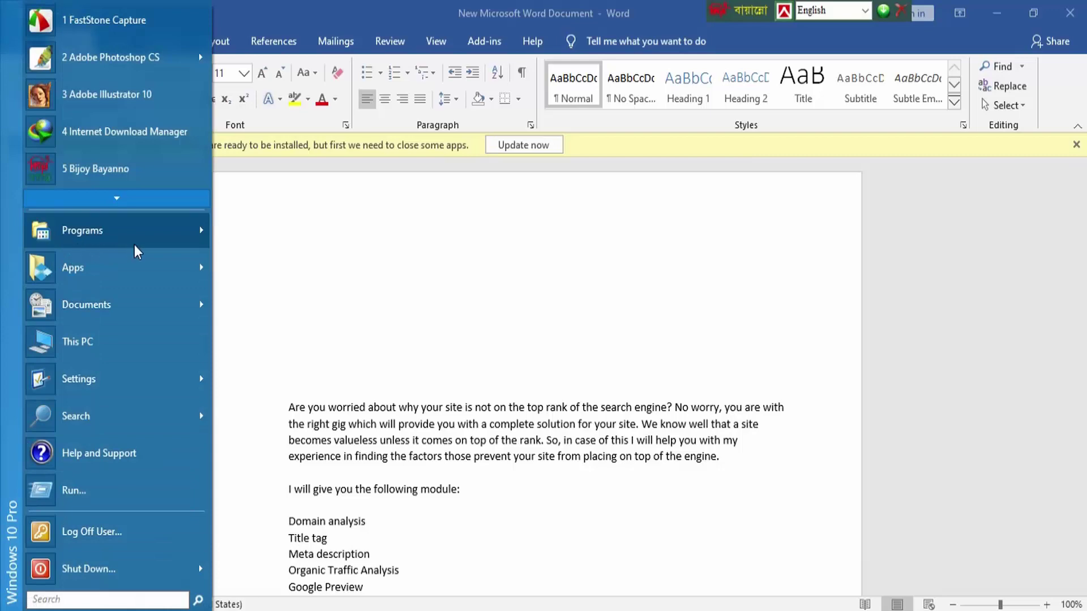
mouse_move(136, 247)
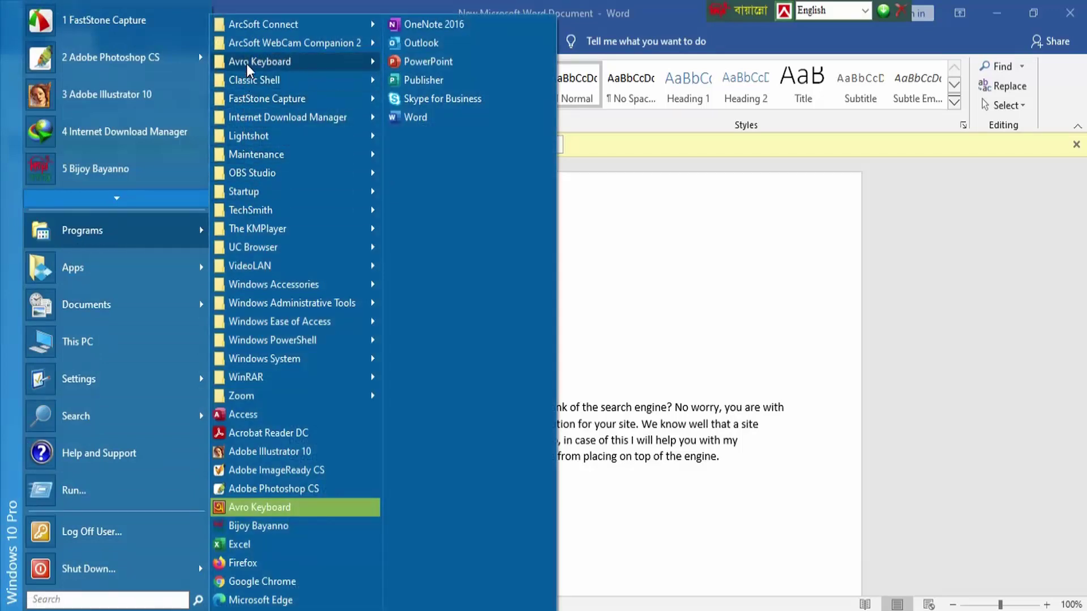
click(425, 62)
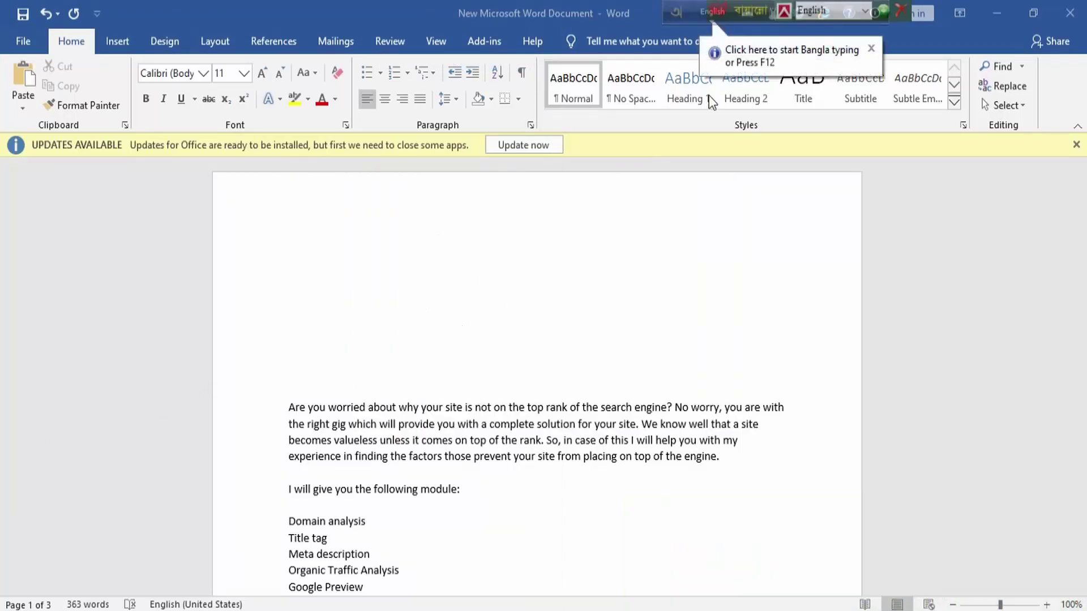
Place the cursor on the blank first line of the document and switch Avro Keyboard to Bangla typing mode
click(710, 8)
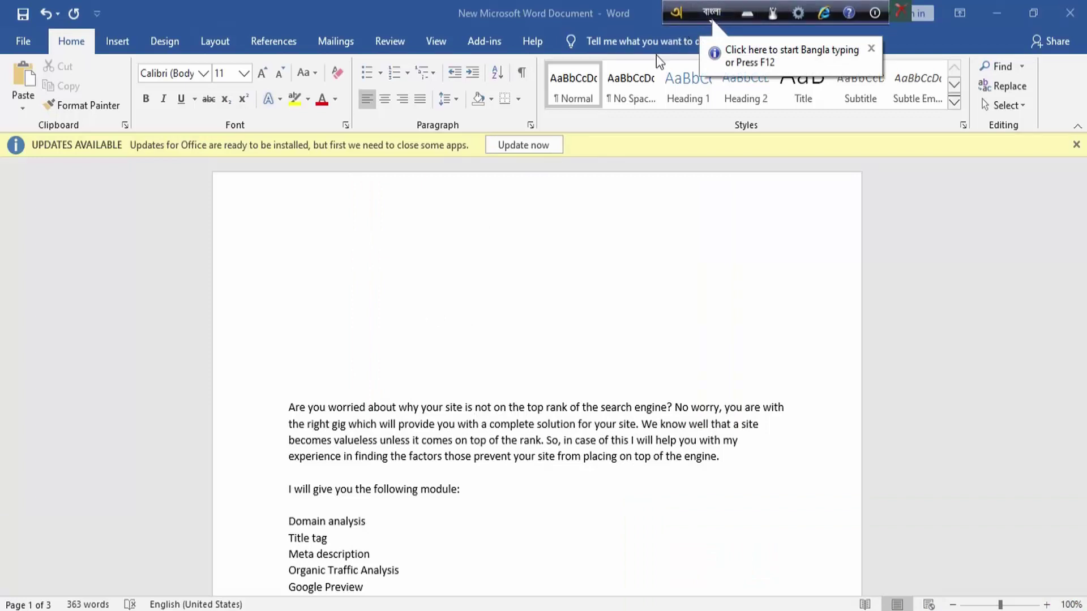
click(719, 11)
click(719, 10)
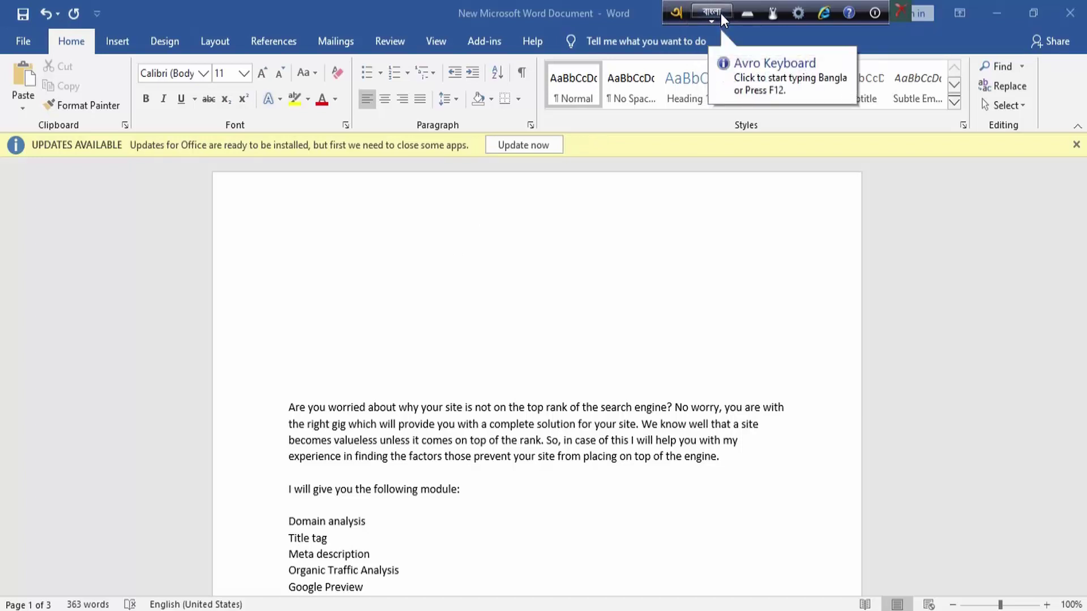
click(339, 262)
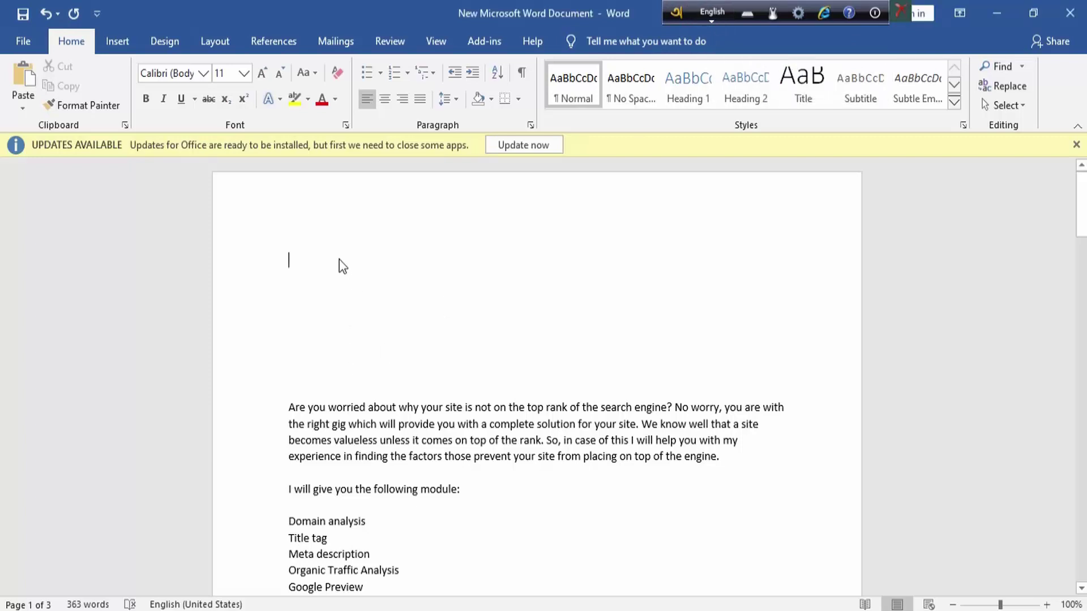
text(am)
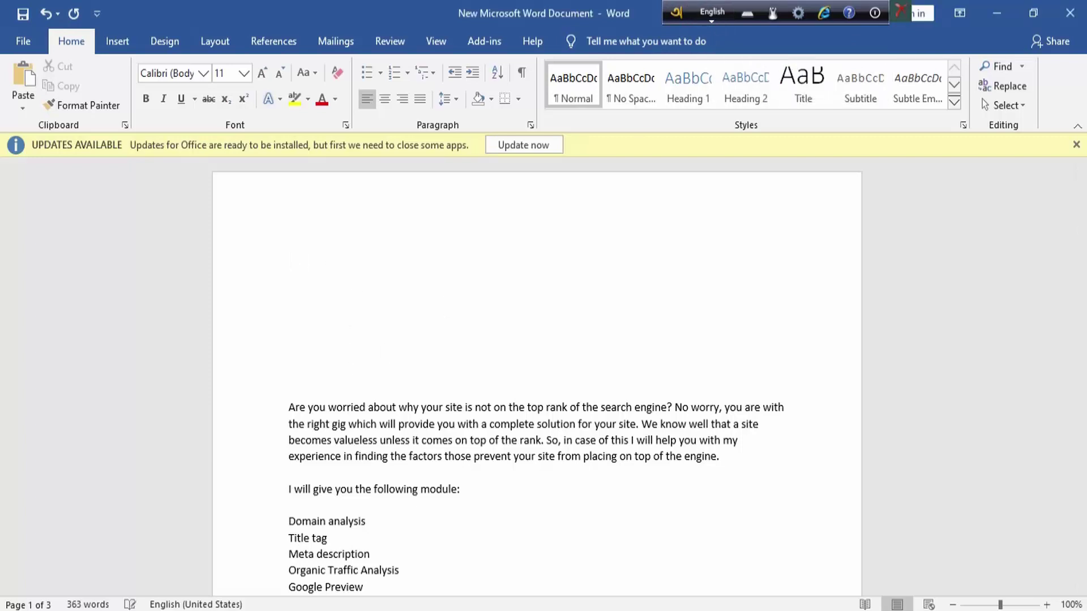
click(707, 13)
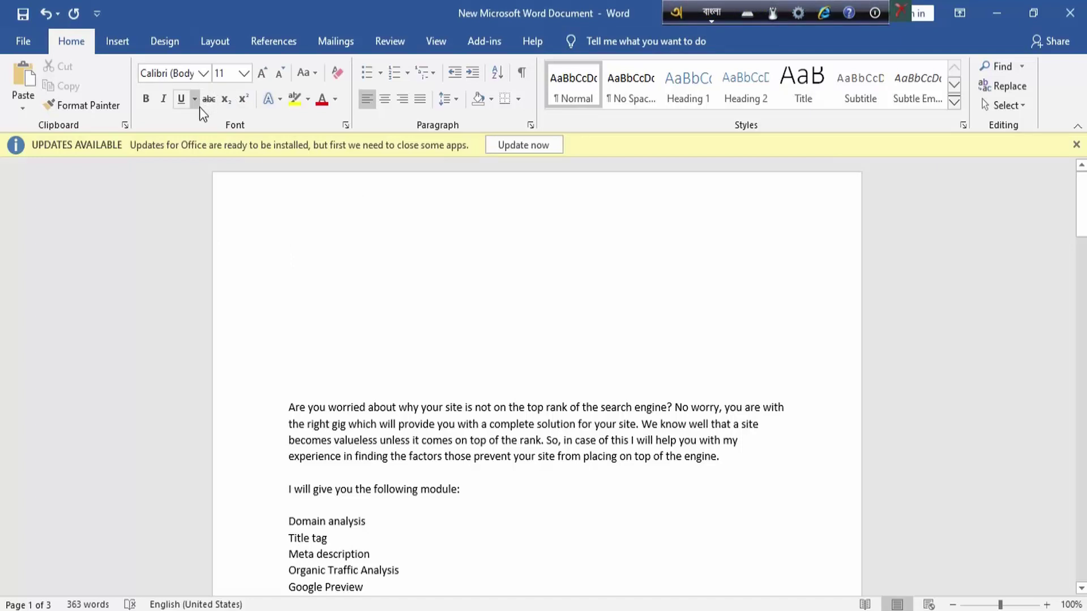
Choose the NikoshBAN font and write "আমাভ সোনার বাংলা" phonetically on the first line, correcting the mistyped second and third words
click(203, 74)
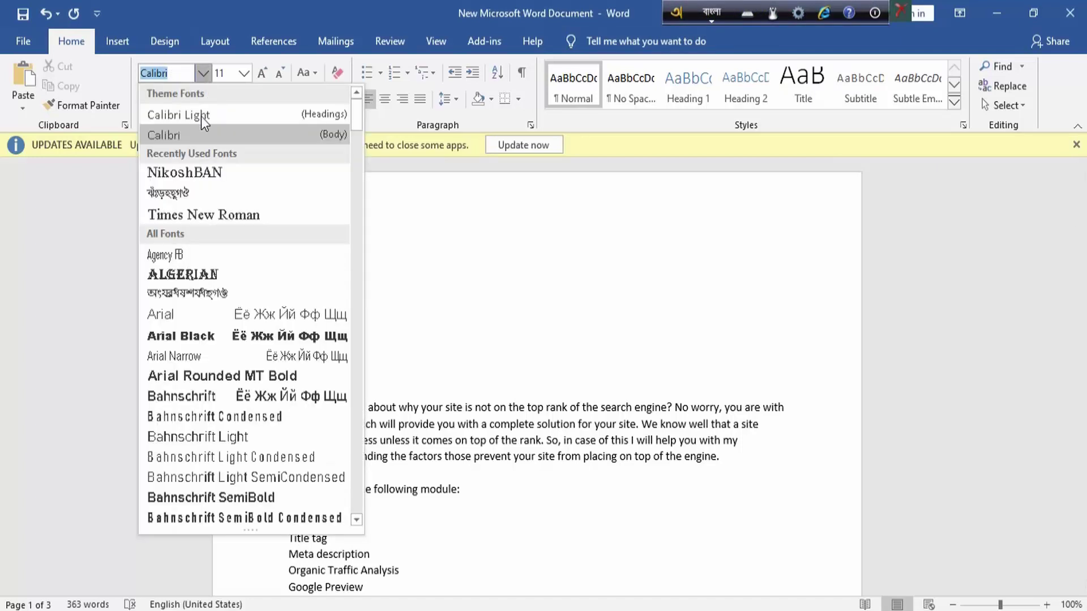
click(211, 172)
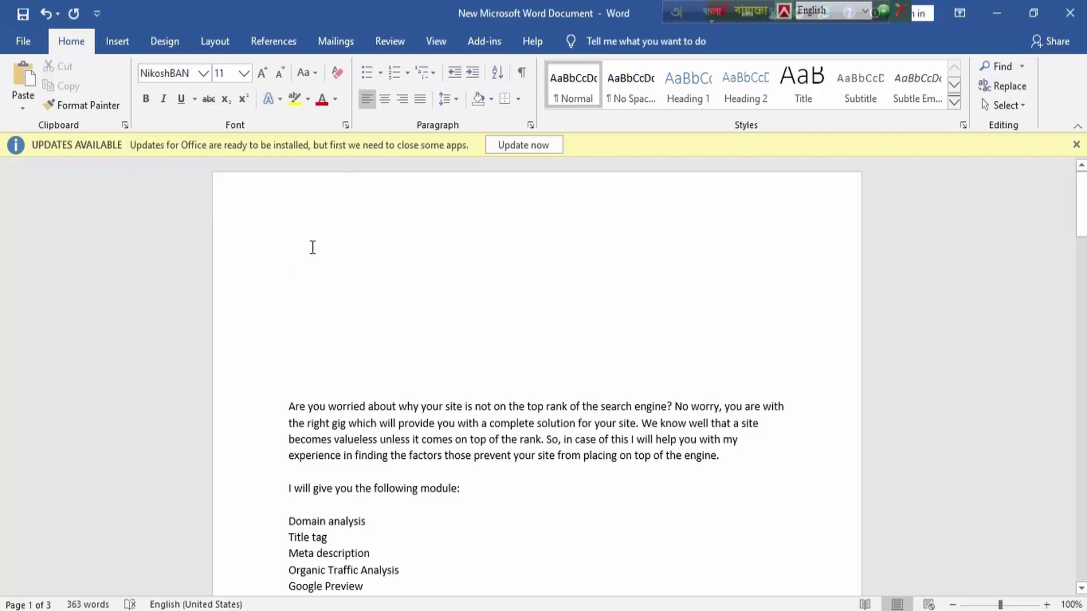
text(amav cnf)
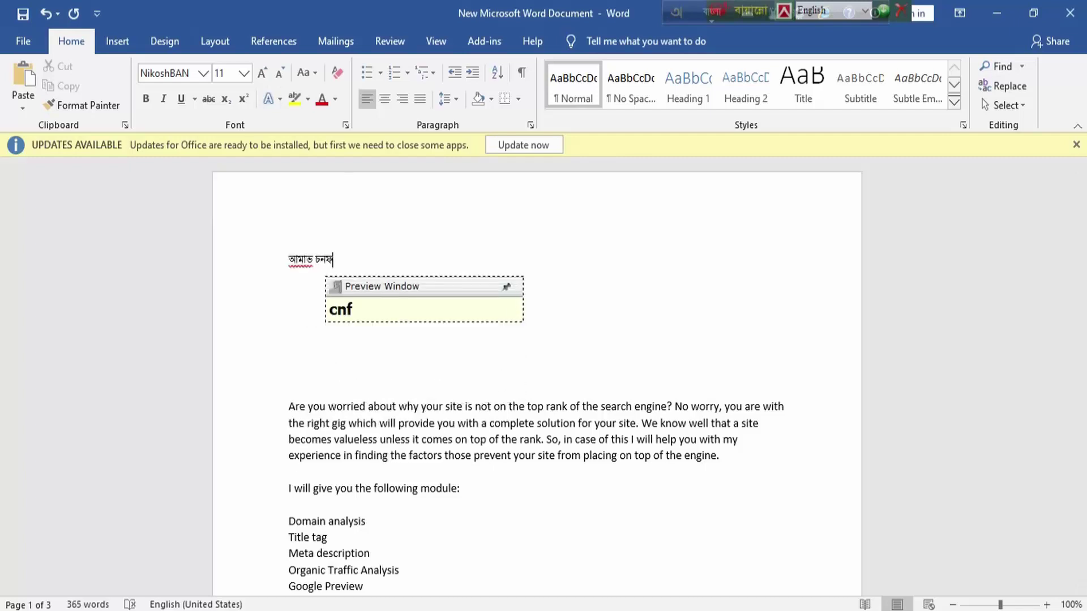
key(BackSpace)
key(BackSpace)
key(BackSpace)
text(s)
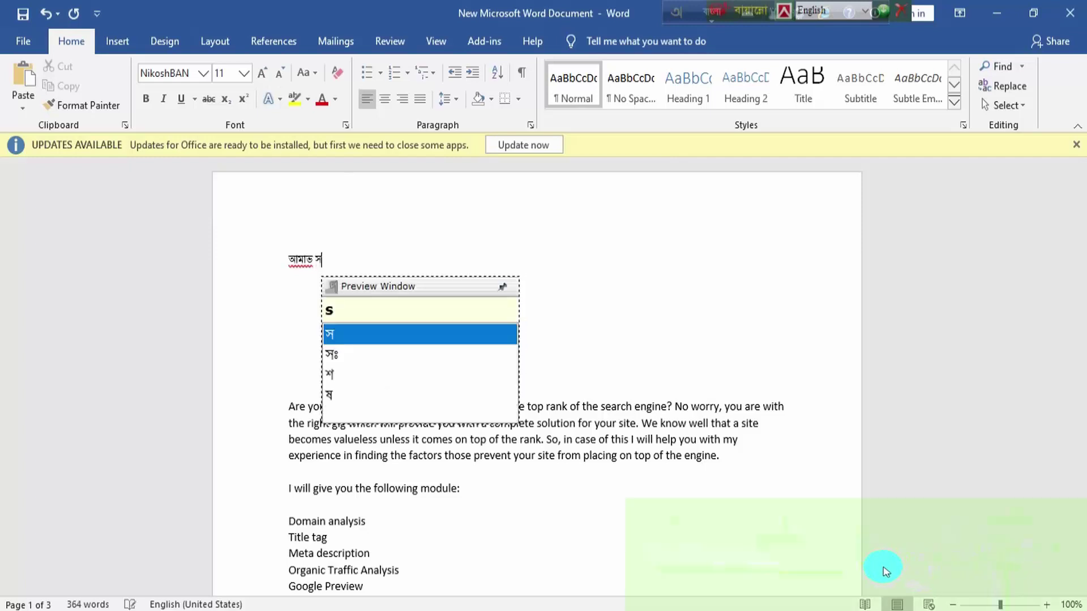
text(onar )
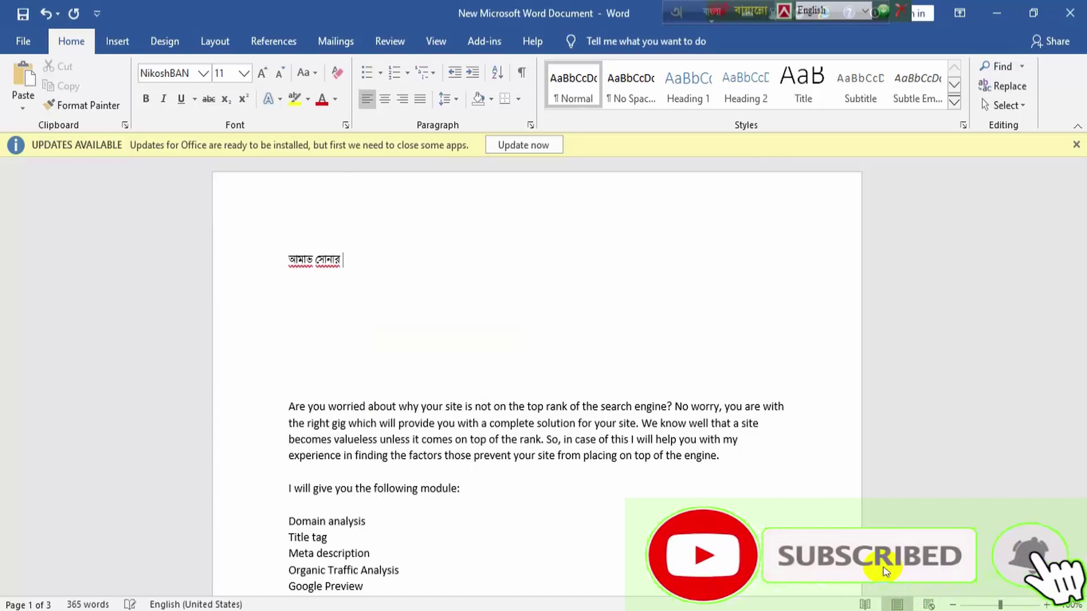
text(hf)
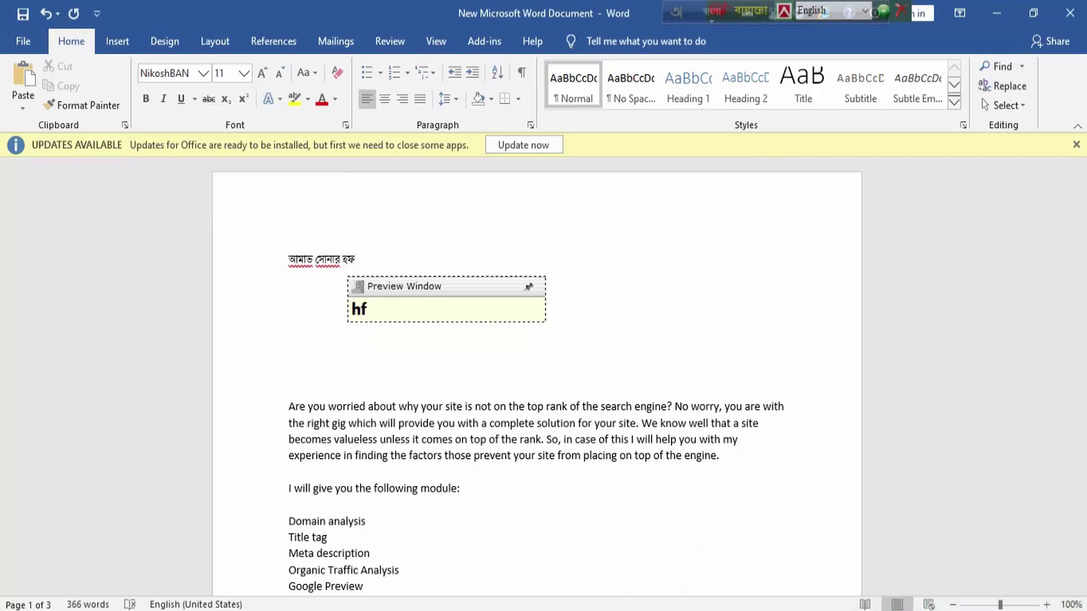
key(BackSpace)
key(BackSpace)
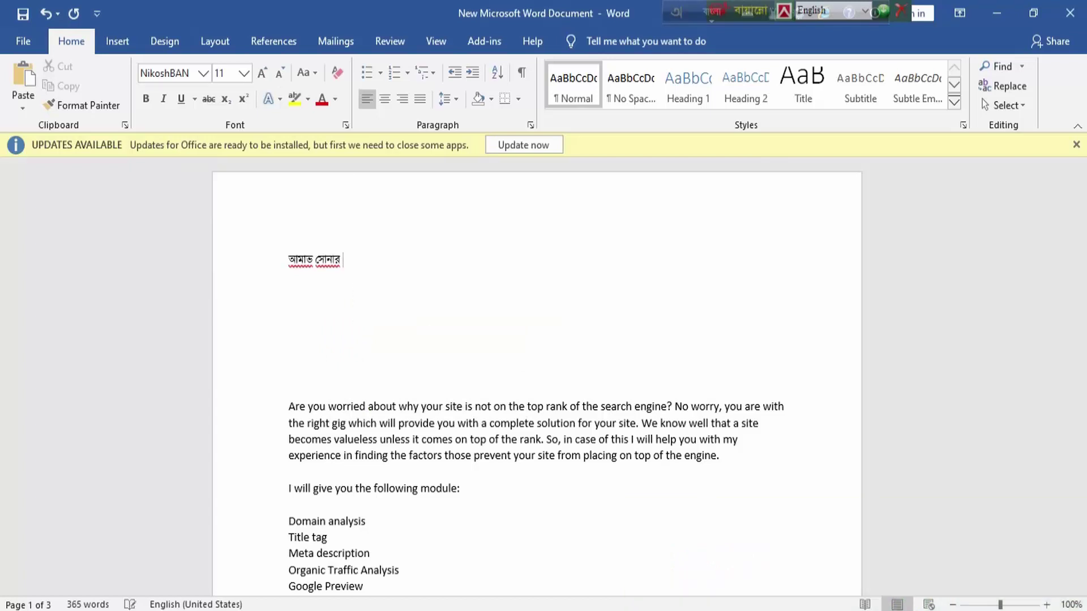
text(bangla)
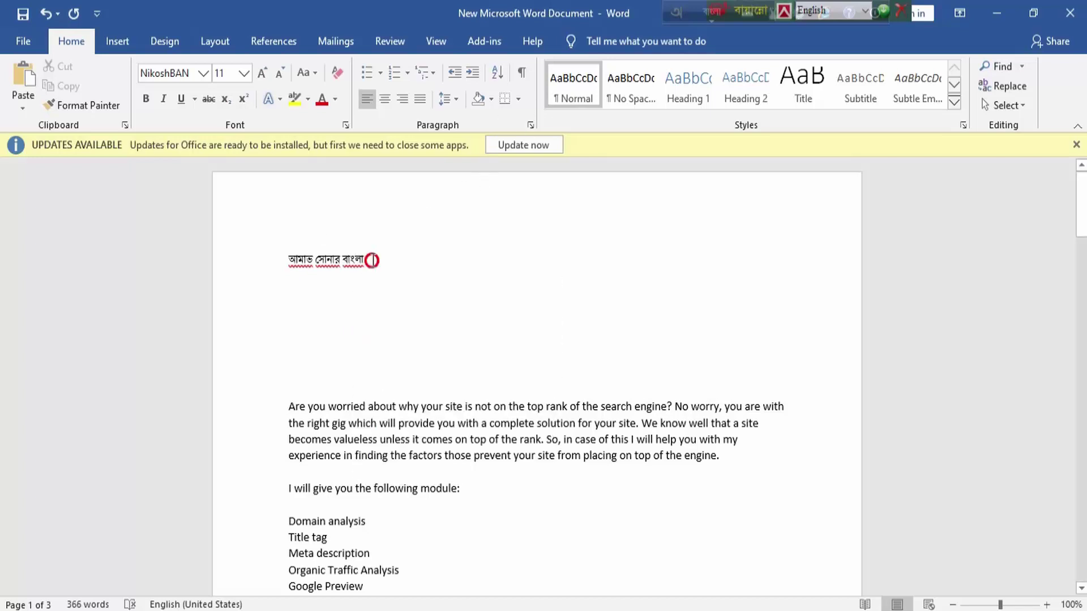
Correct the last letter of the Bengali line's first word so it reads "আমার"
drag(373, 259, 327, 266)
click(314, 259)
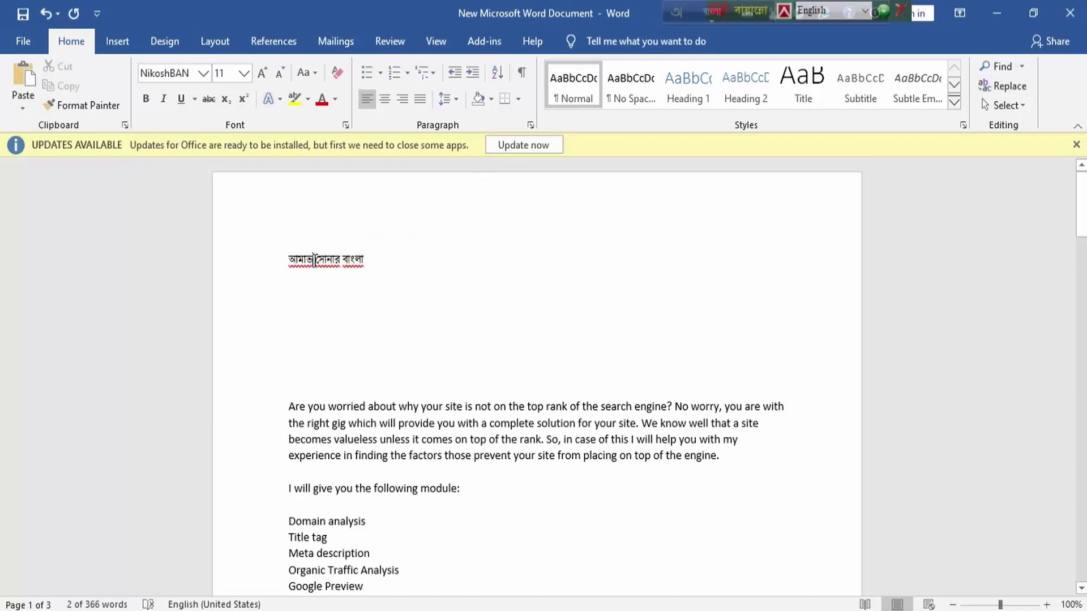
key(BackSpace)
text(r)
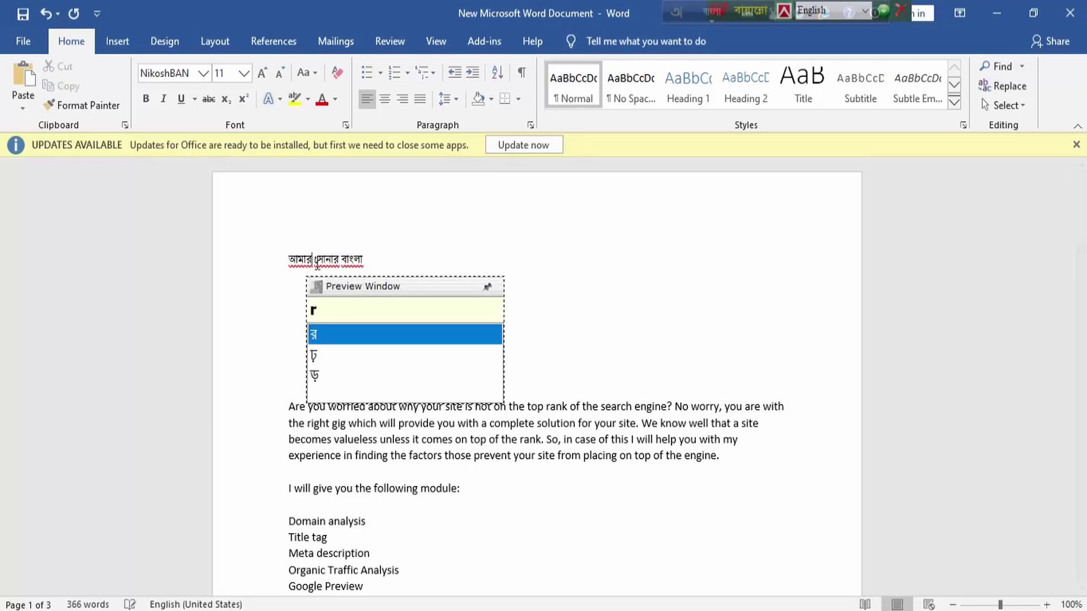
Enlarge the whole line "আমার সোনার বাংলা" to font size 72
drag(369, 259, 283, 260)
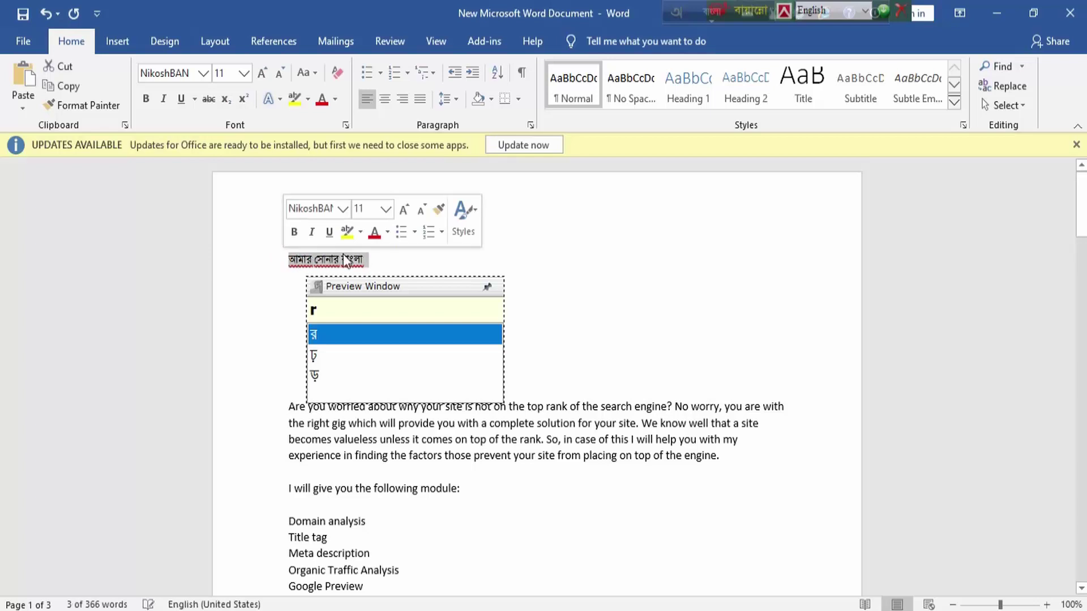
click(404, 208)
click(404, 207)
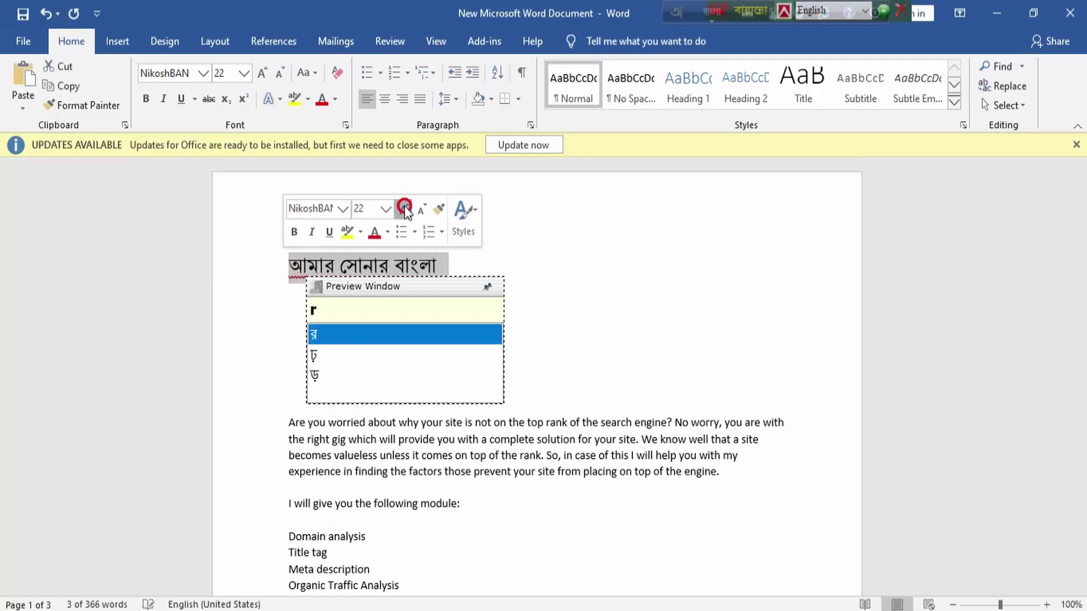
click(404, 207)
click(404, 207)
click(404, 207)
click(404, 207)
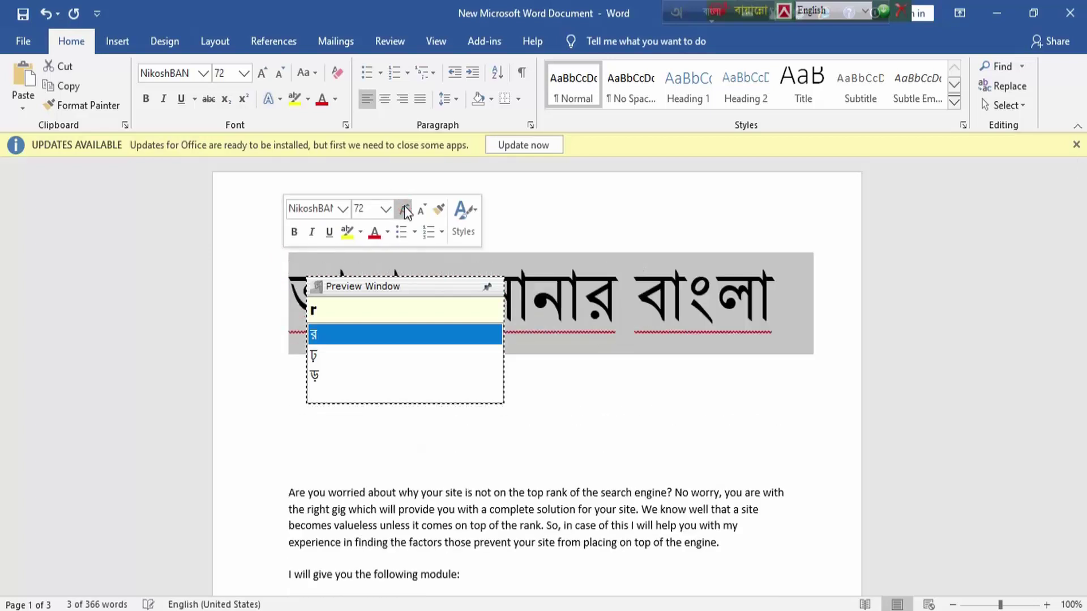
Write "আমার সোনার বাংলা আমি" phonetically on the blank line below the large Bengali heading
click(589, 367)
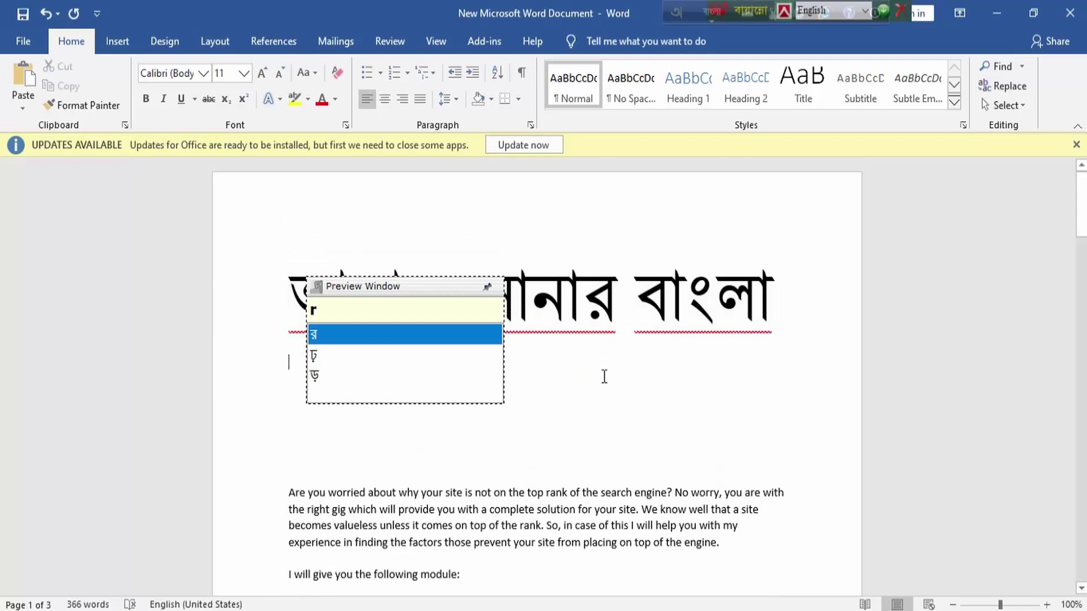
key(BackSpace)
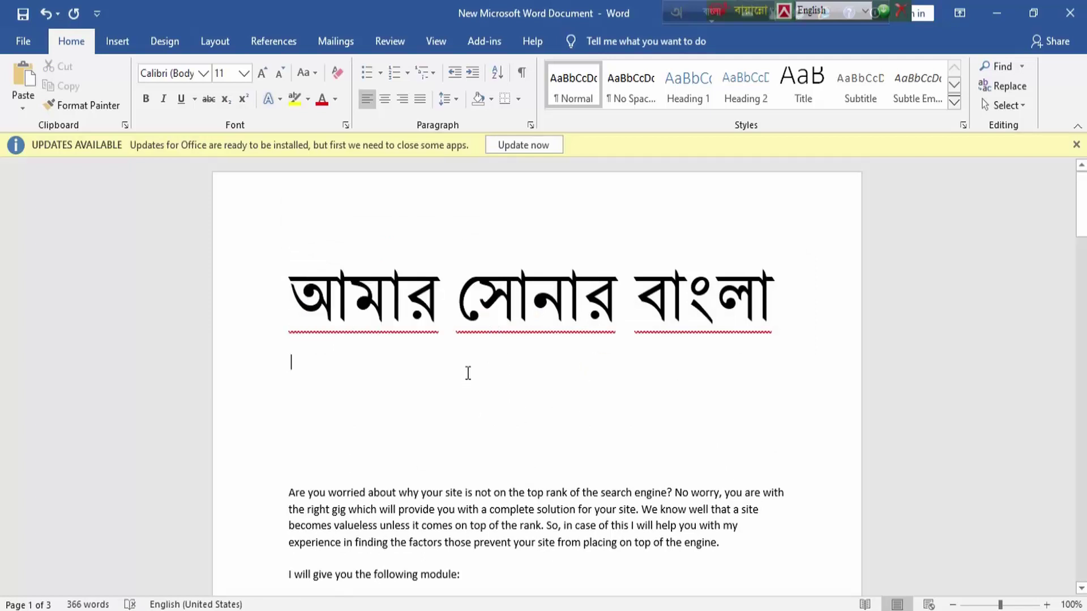
text(amar )
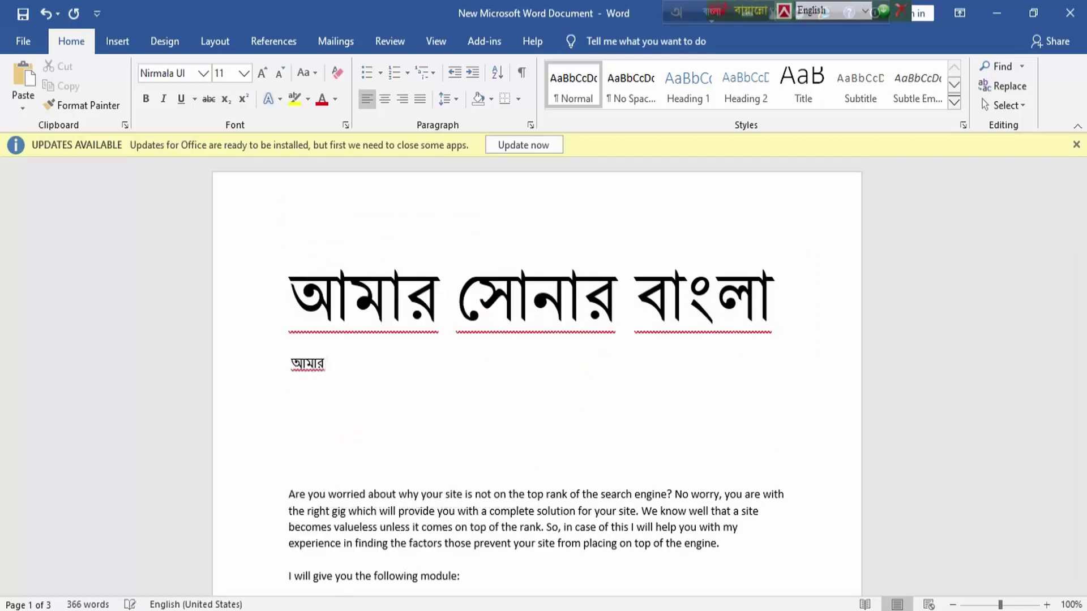
text(so)
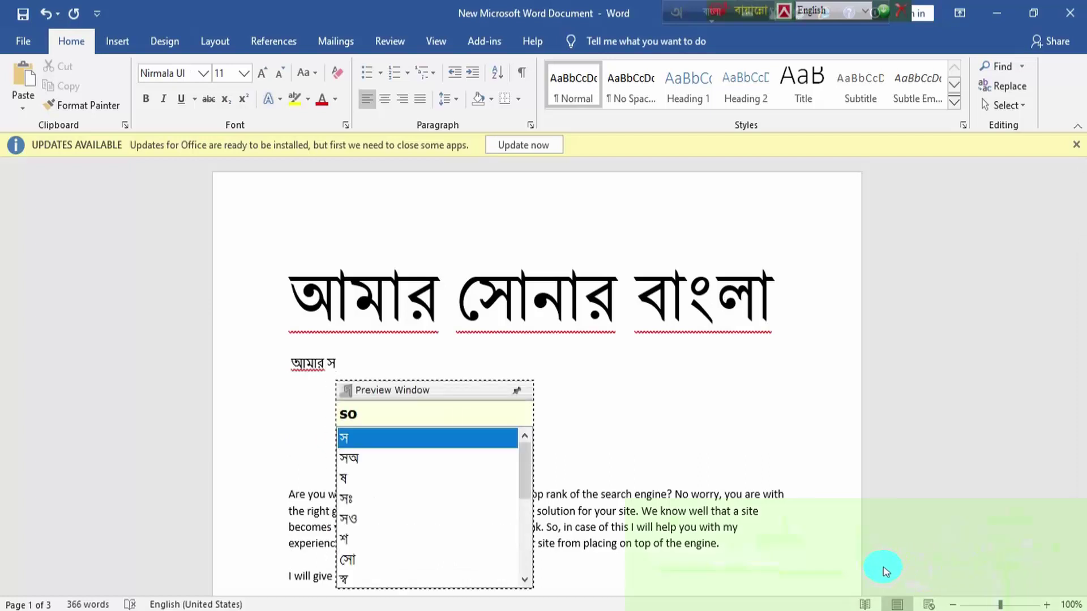
text(nar )
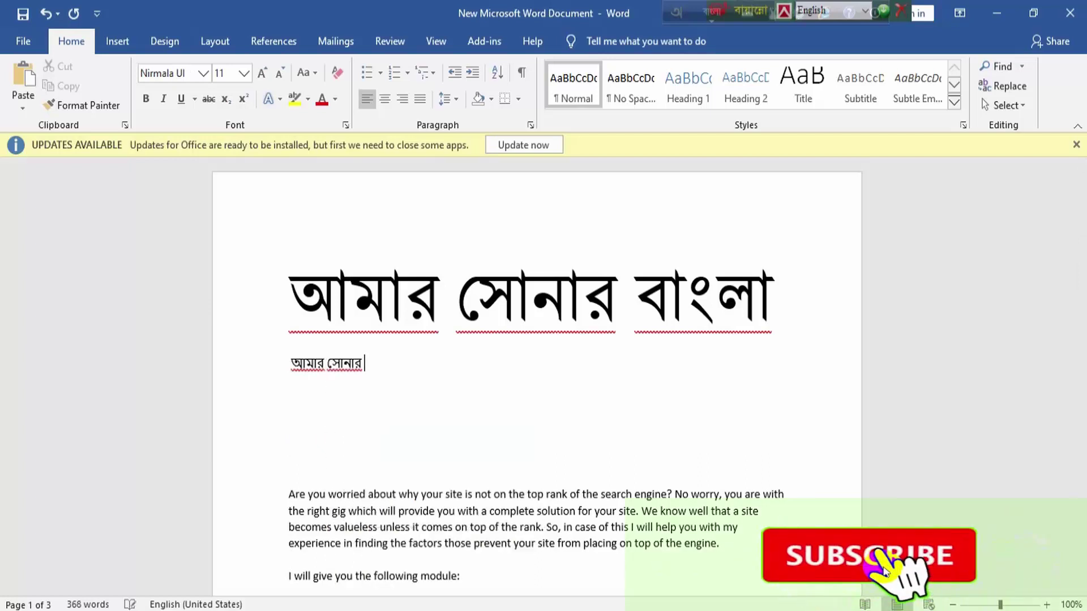
text(ban)
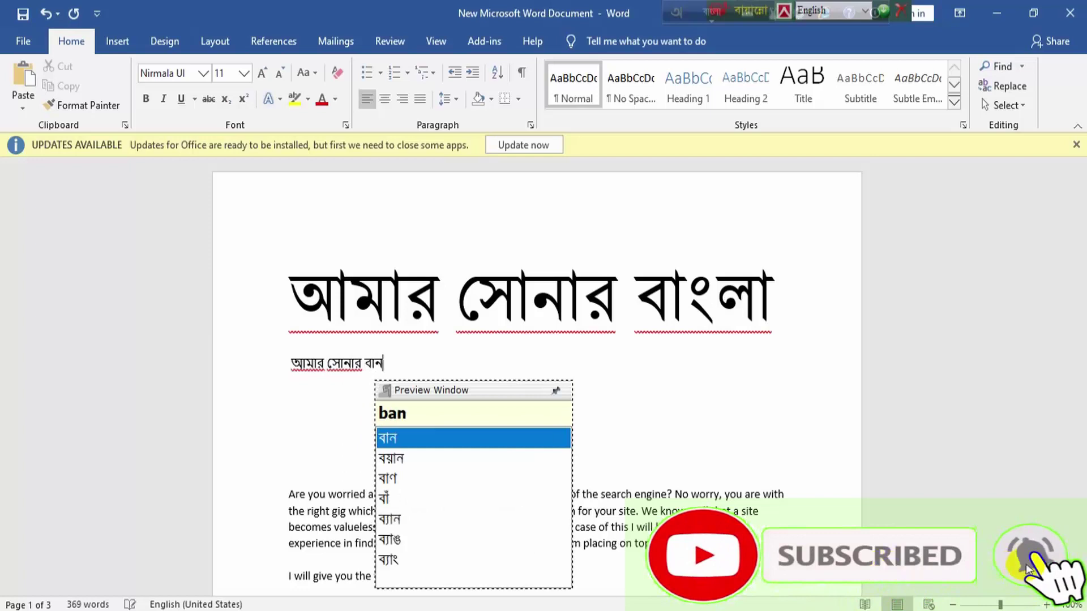
text(gla am)
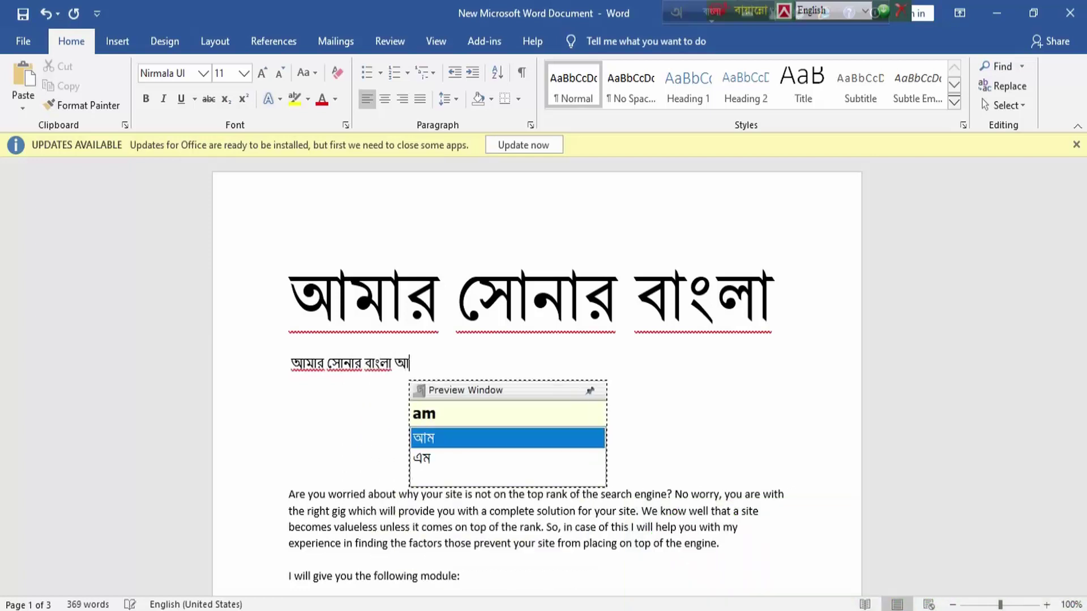
text(i )
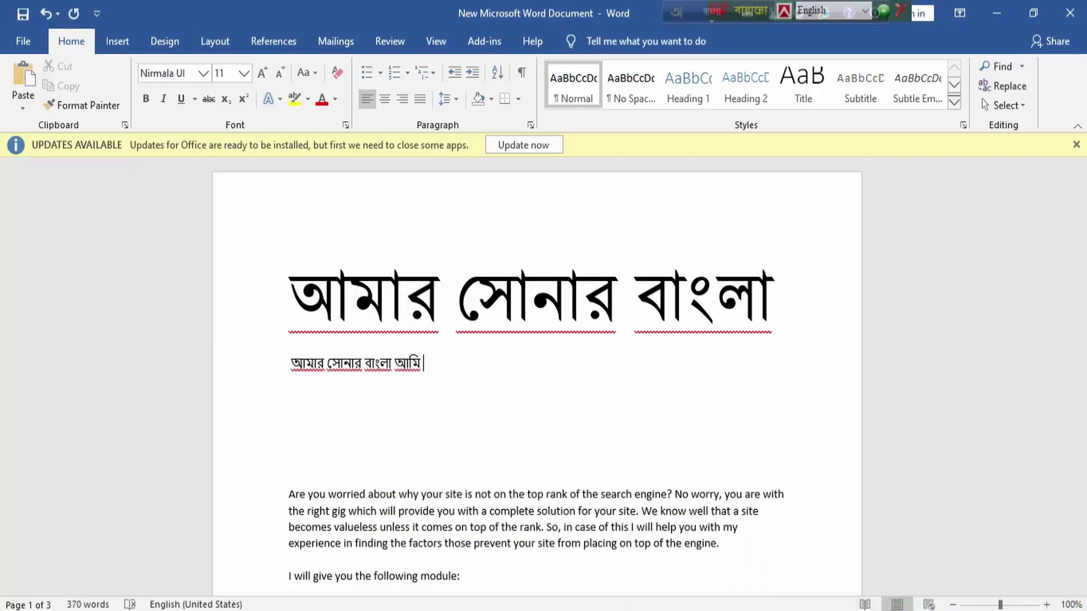
Continue the second Bengali line phonetically with "তোমায় ভালবাসি", correcting the mistyped start of the first word and the ending of the second
text(tom)
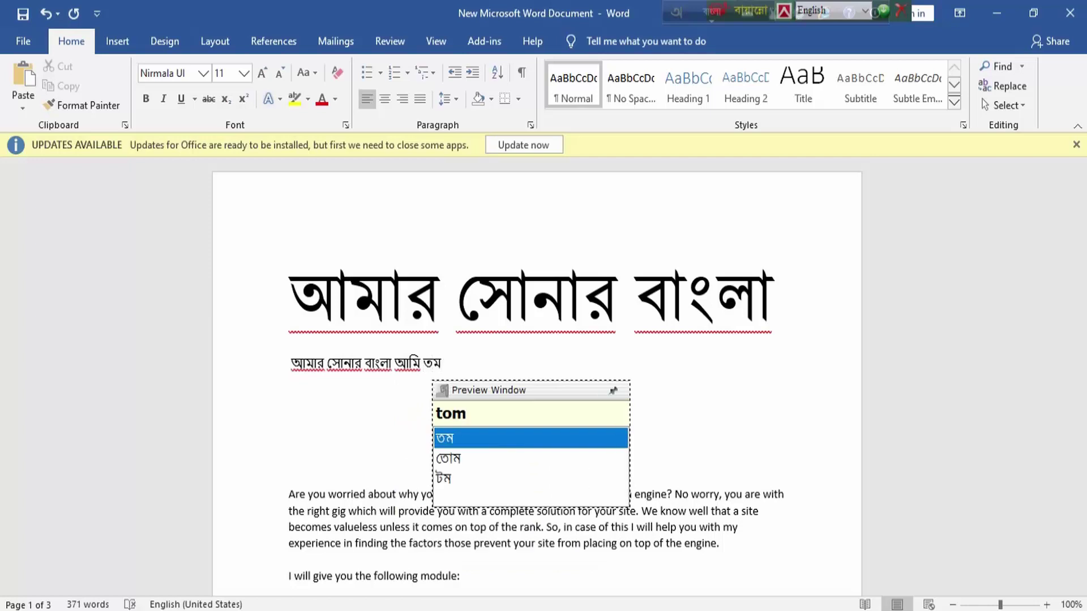
key(BackSpace)
key(BackSpace)
key(BackSpace)
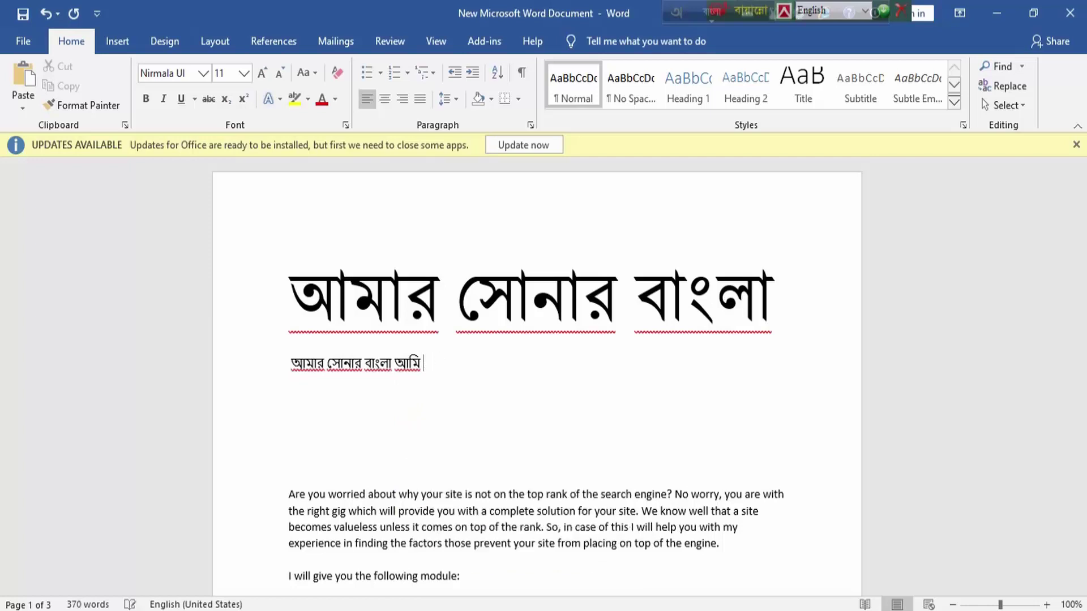
text(tO)
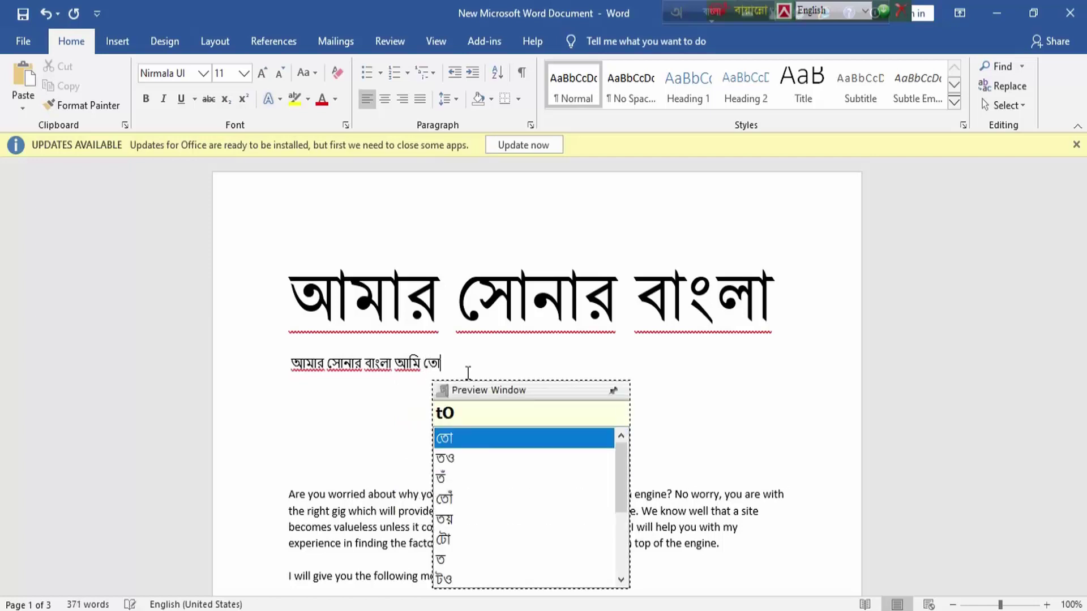
text(ma)
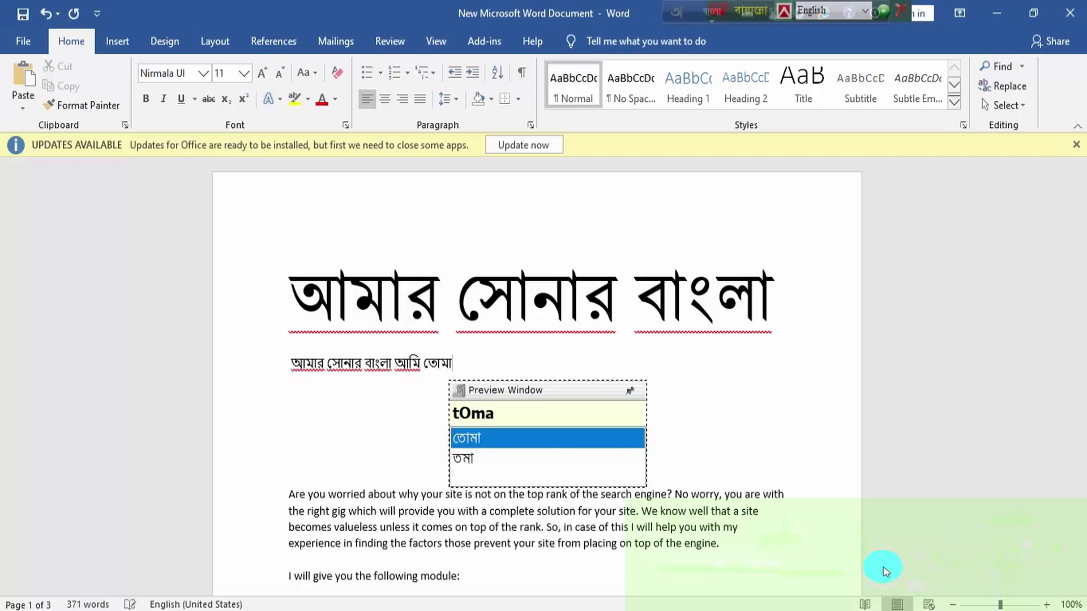
text(y v)
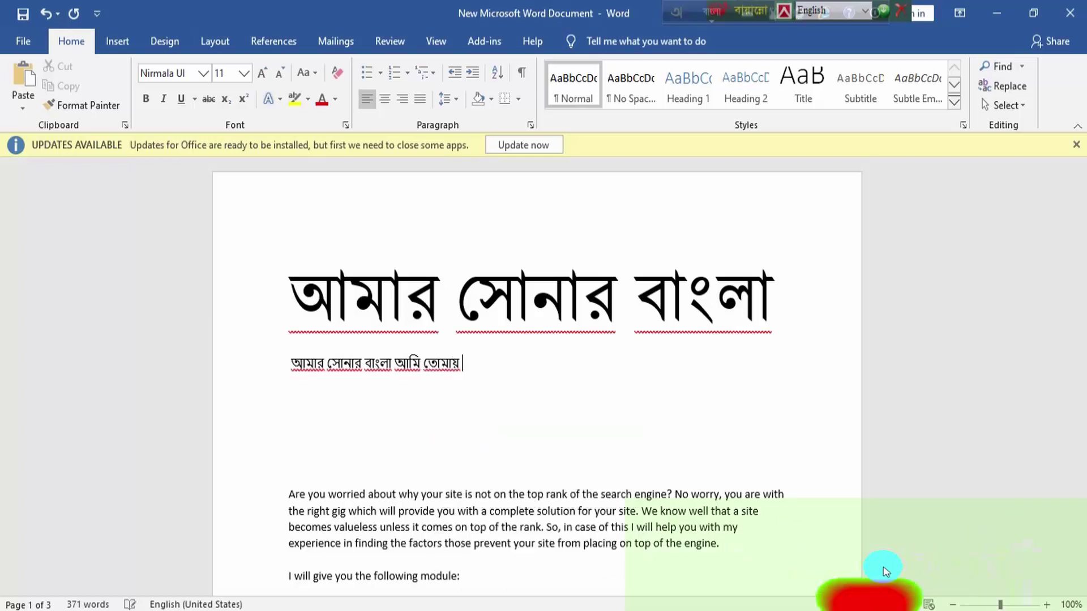
text(alo)
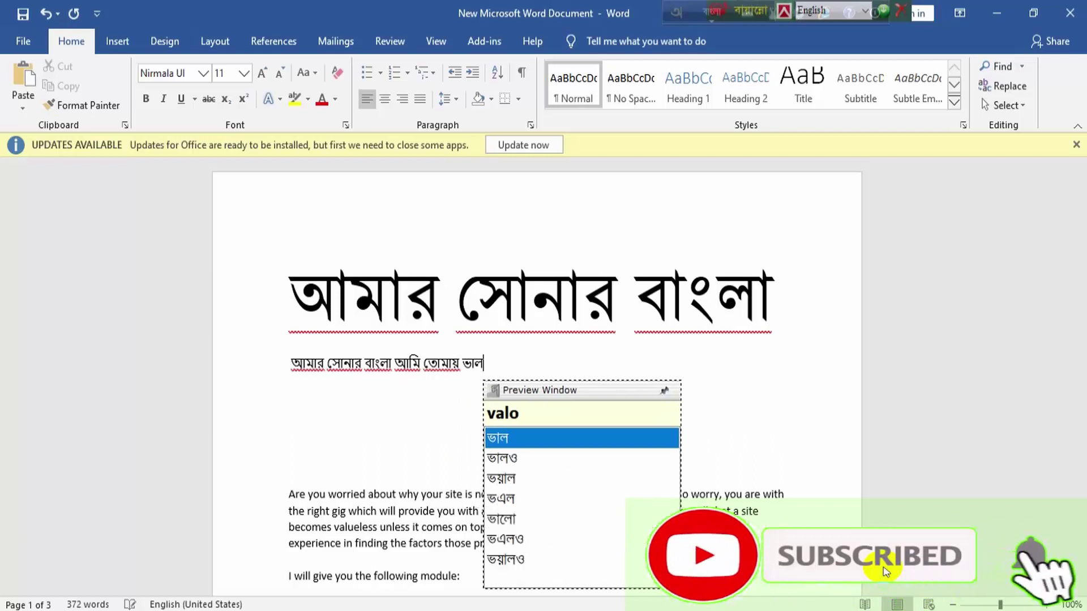
text(bash)
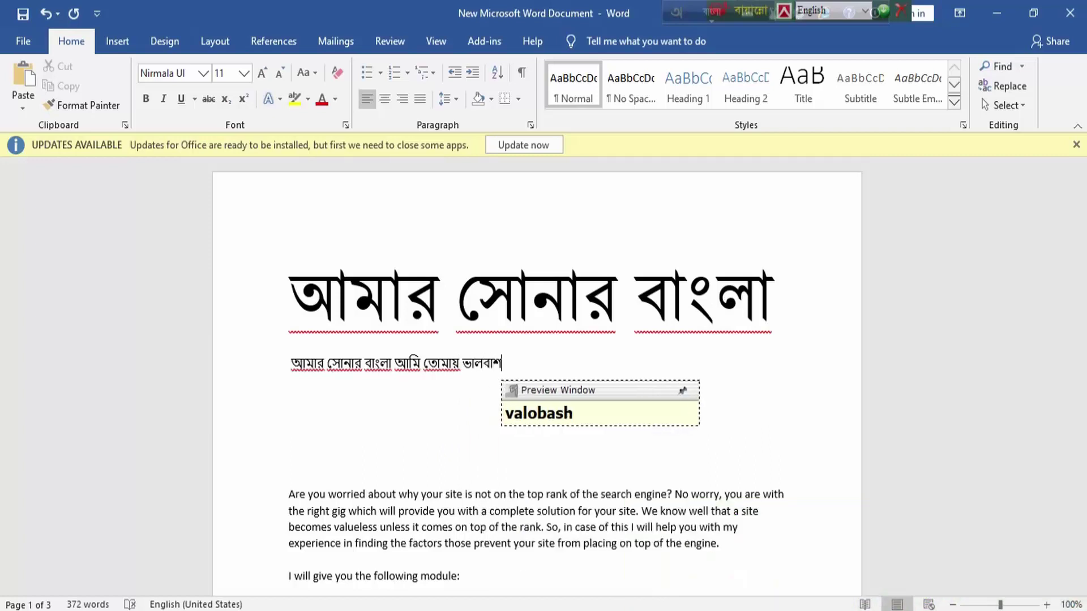
text(i)
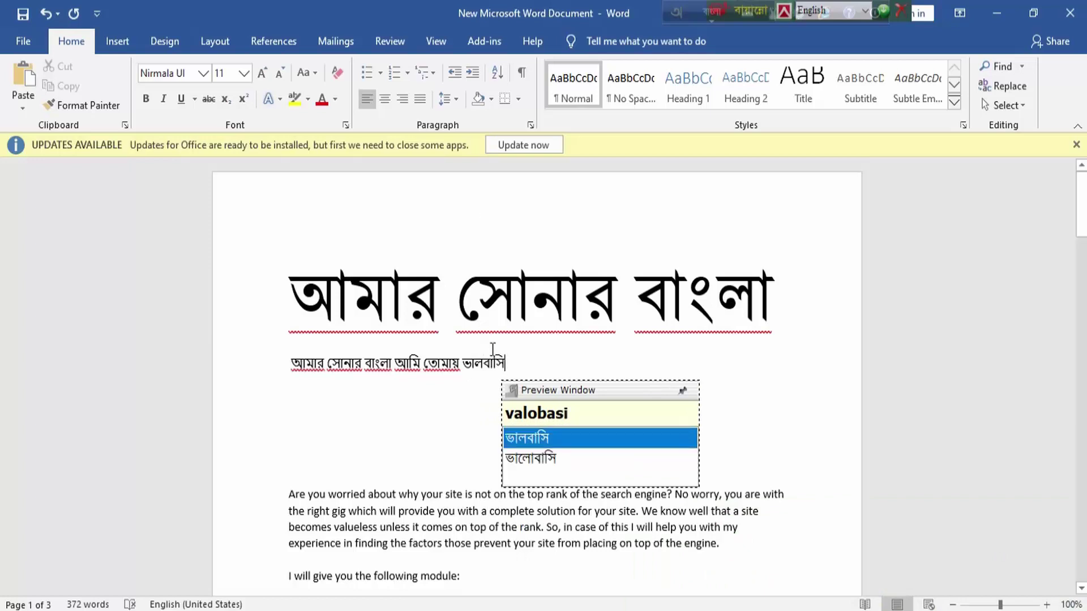
Apply the NikoshBAN font to the whole line "আমার সোনার বাংলা আমি তোমায় ভালবাসি"
drag(514, 356, 301, 361)
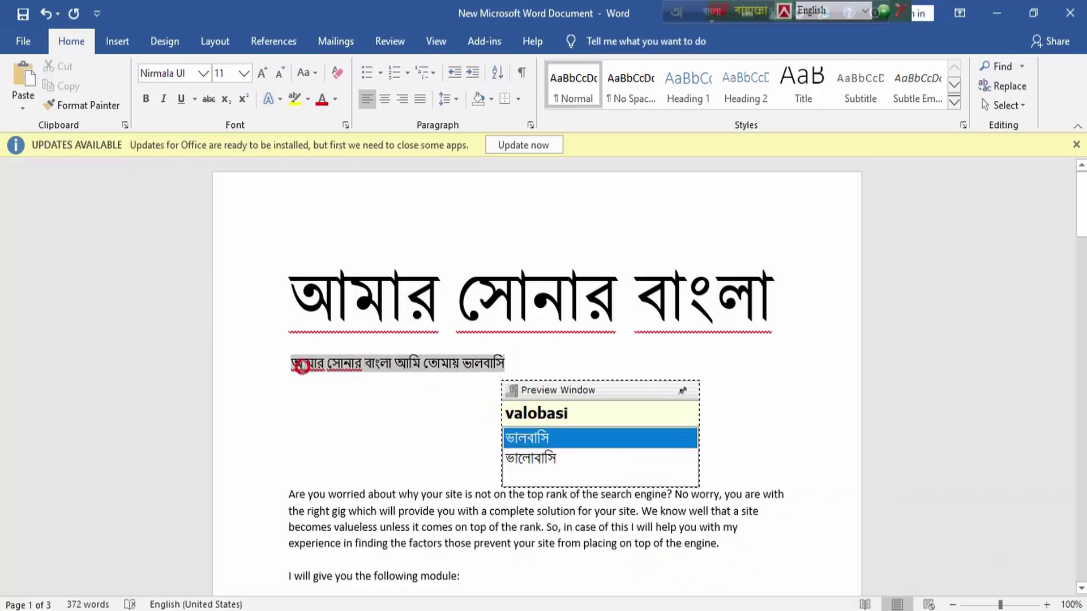
click(204, 73)
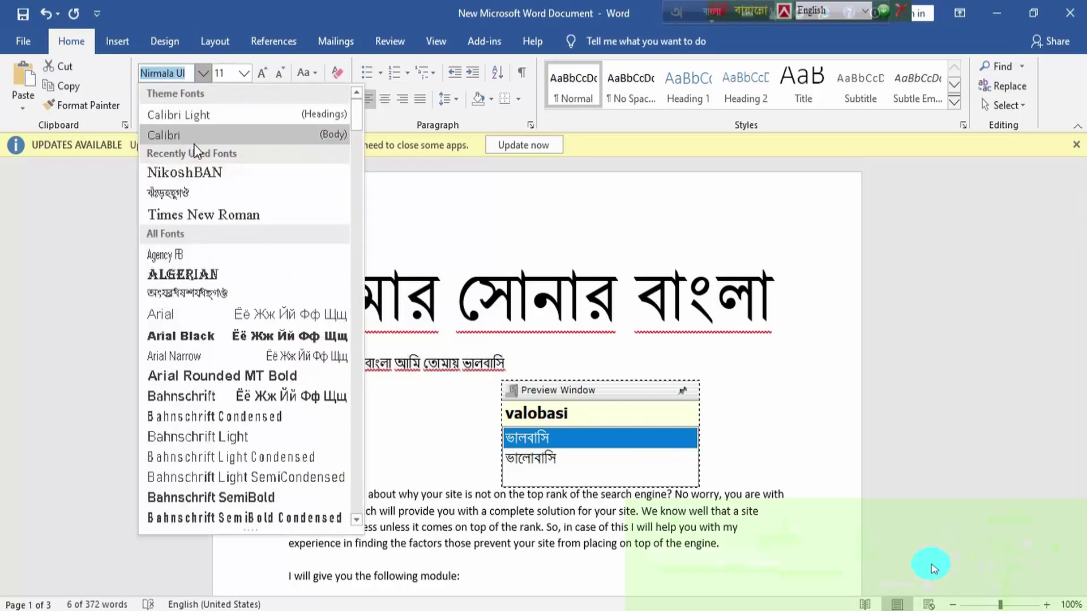
click(196, 172)
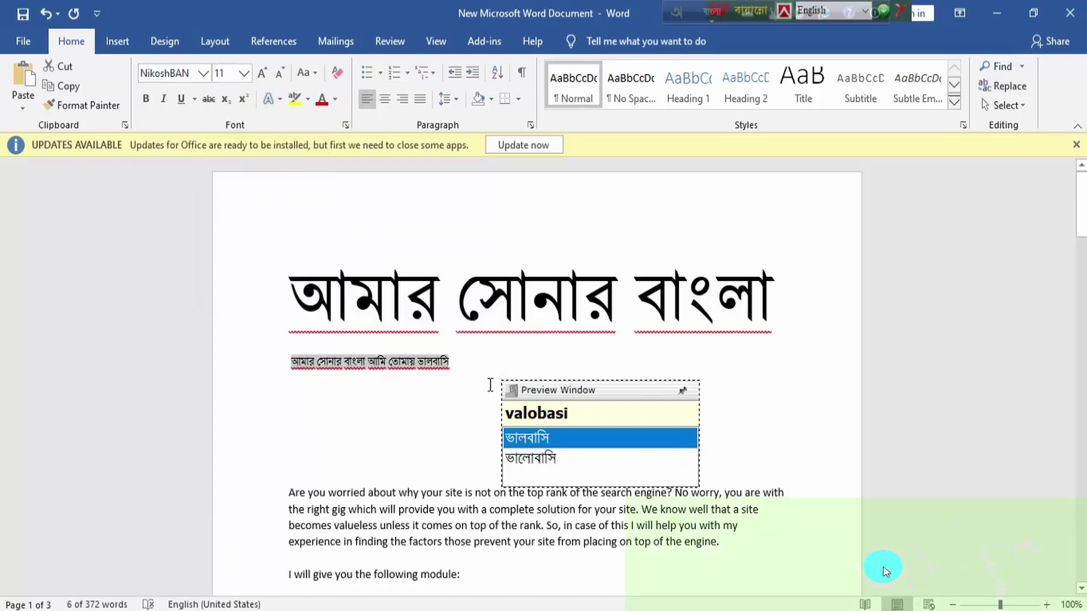
Enlarge the second Bengali line to font size 26 and deselect it
click(262, 73)
click(262, 74)
click(262, 73)
click(263, 73)
click(262, 74)
click(262, 74)
click(262, 74)
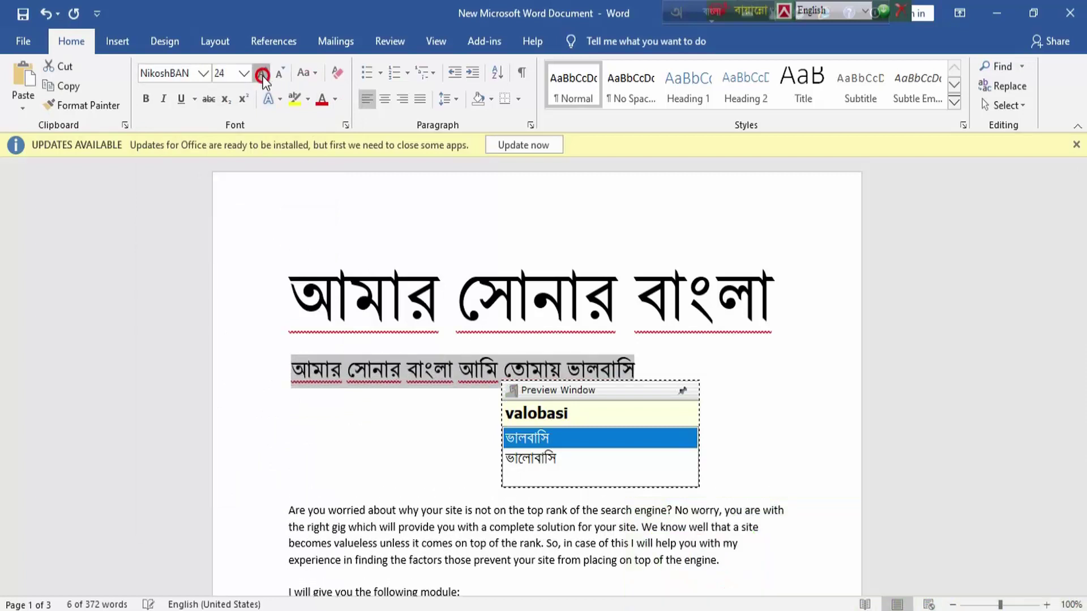
click(262, 74)
click(734, 371)
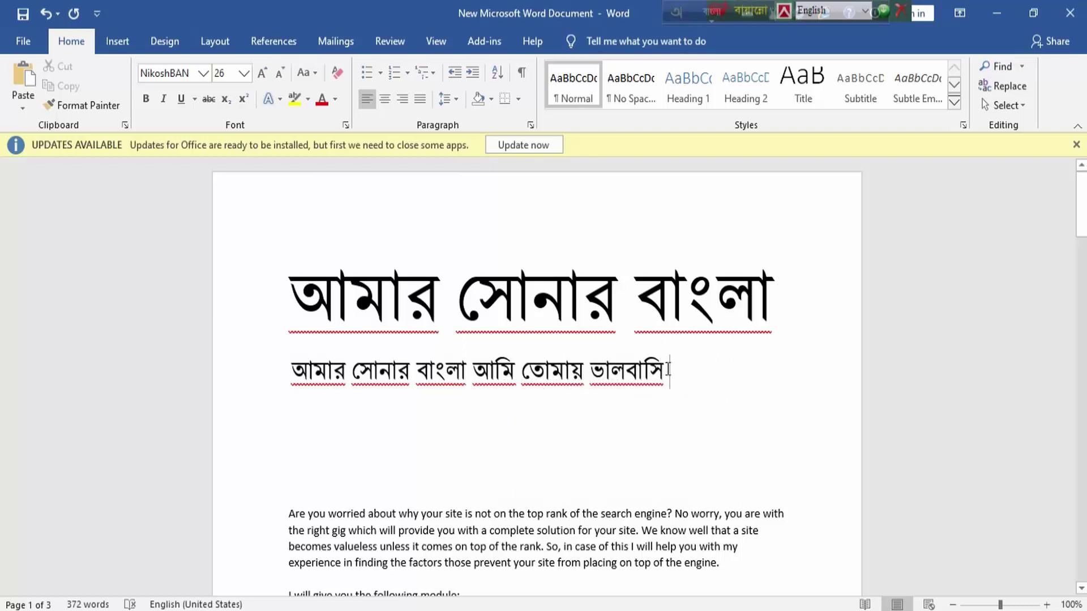
drag(668, 369, 289, 375)
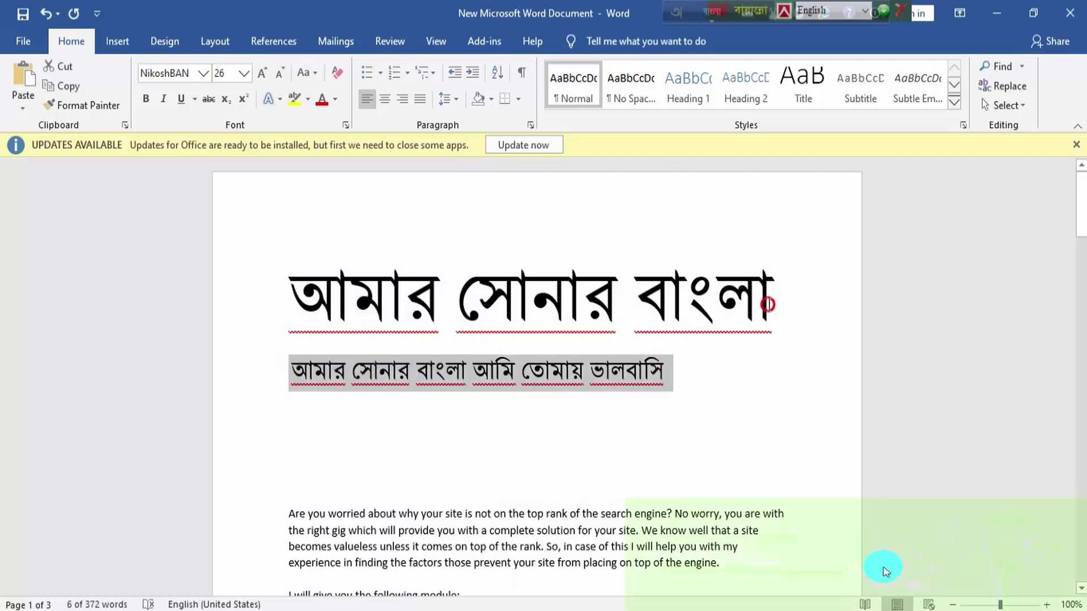
drag(766, 304, 328, 326)
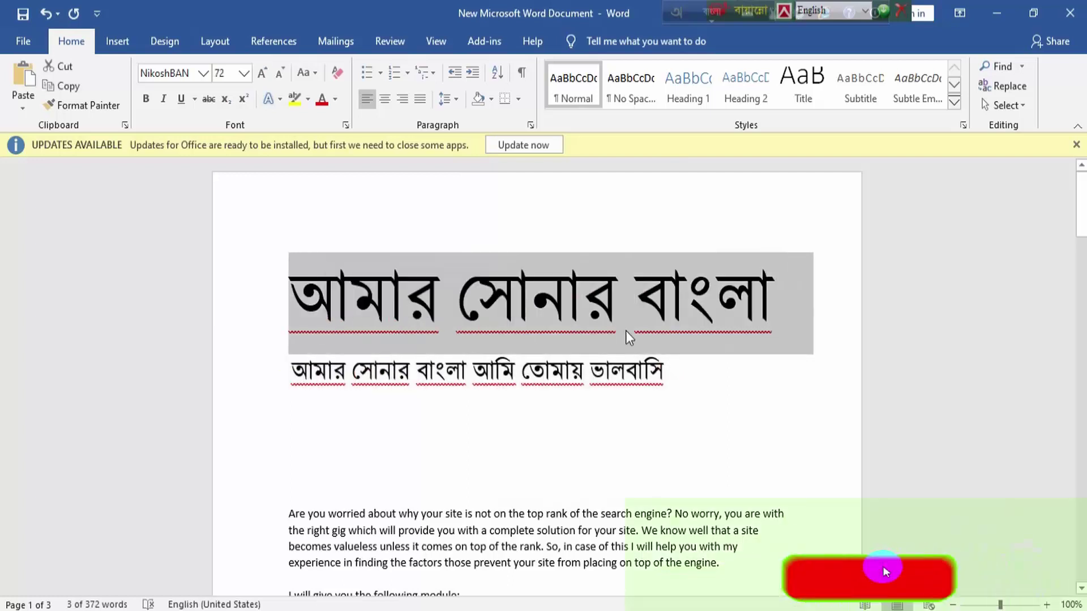
click(625, 371)
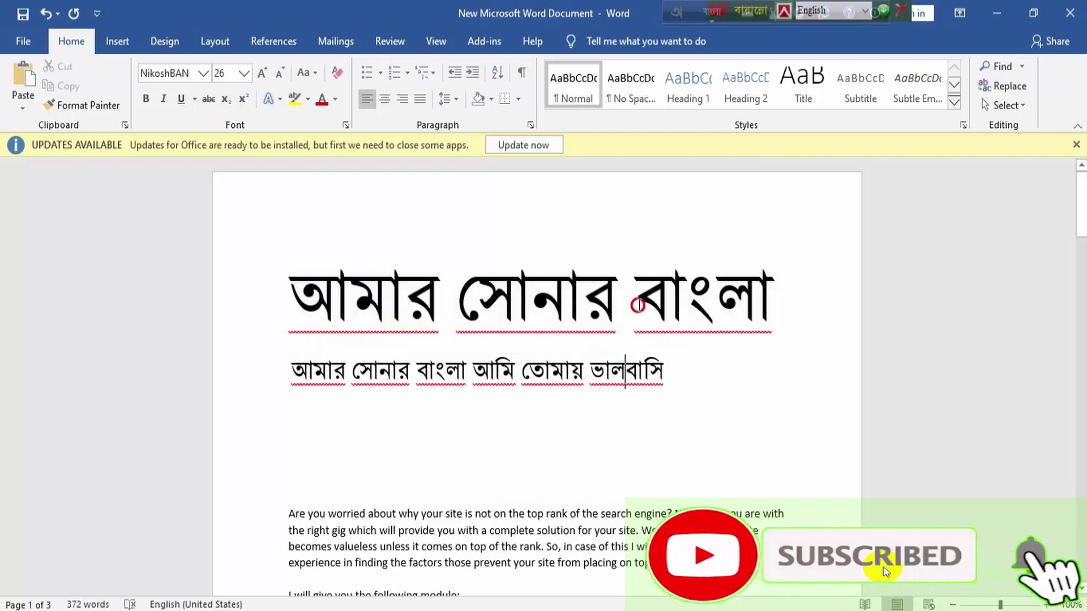
click(638, 305)
click(661, 397)
click(635, 321)
click(631, 397)
click(624, 367)
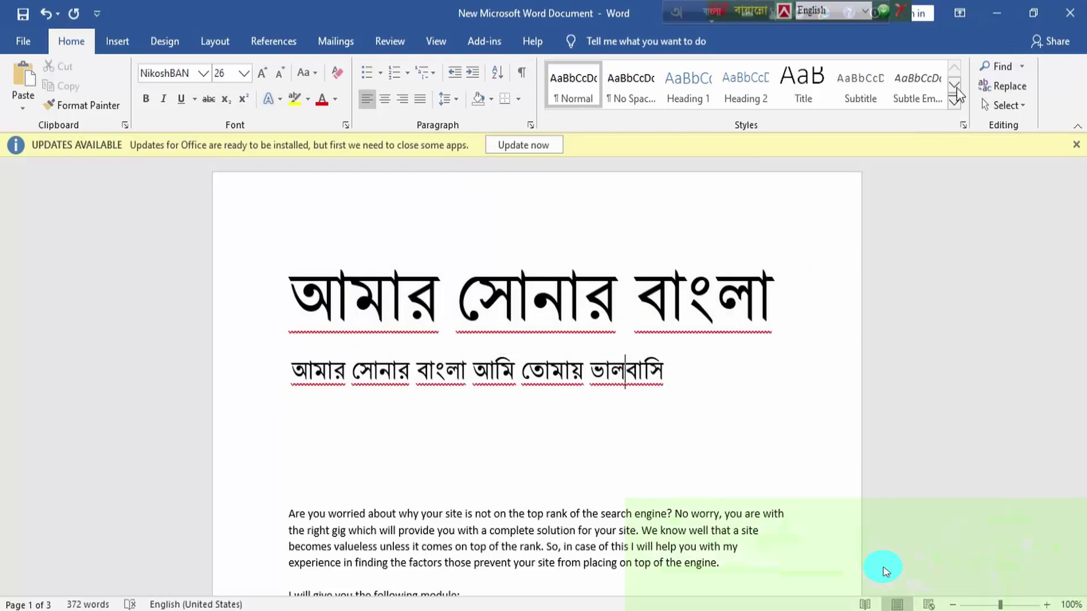
click(662, 381)
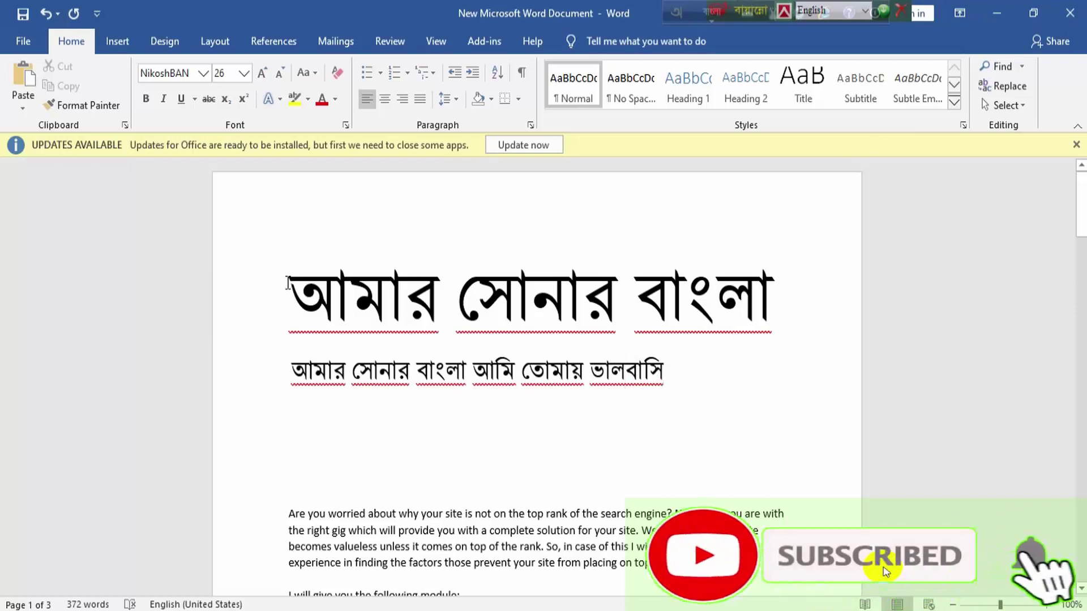
Close the Word document containing the Bengali text
click(1070, 15)
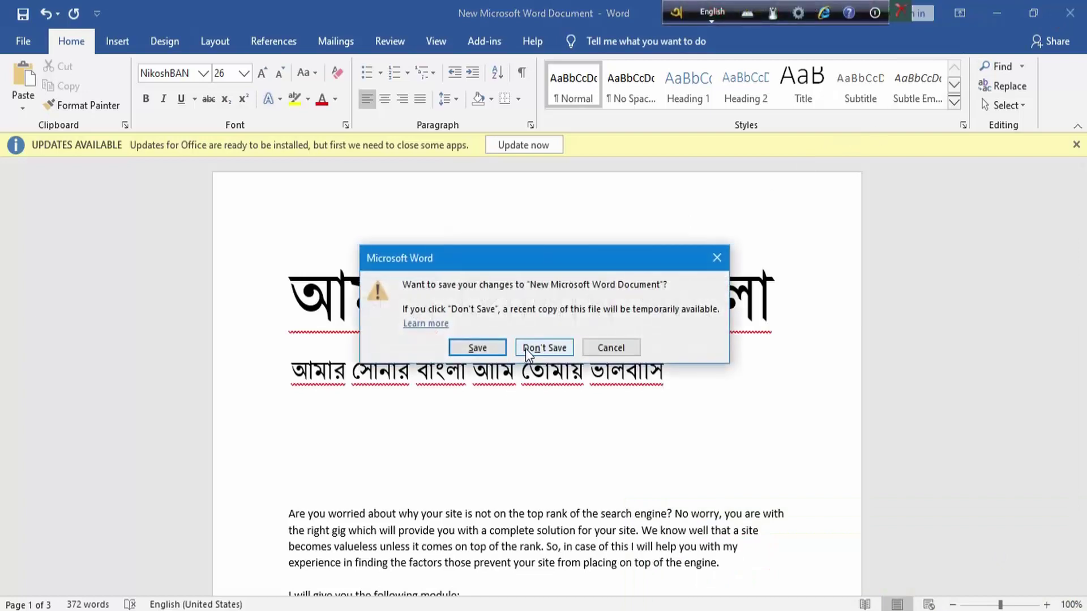